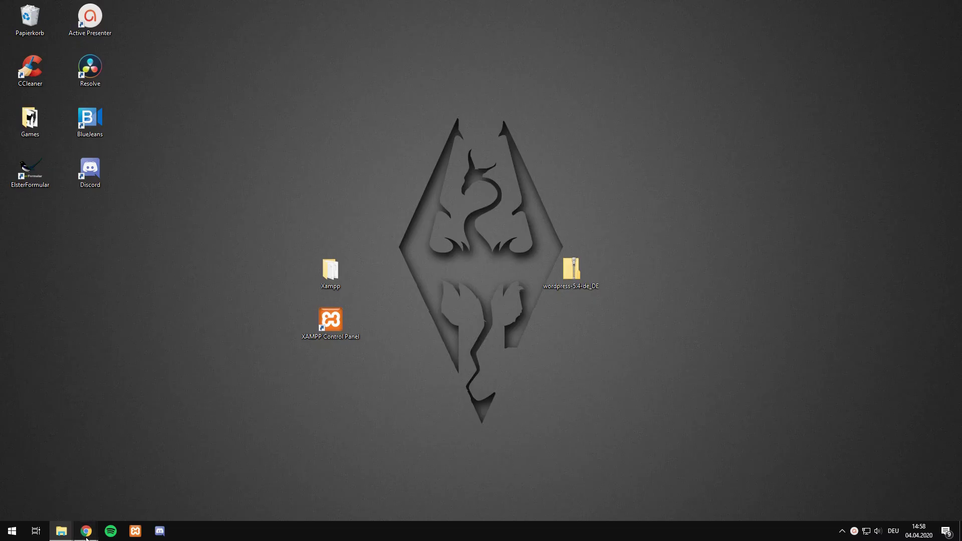
# Step: Start downloading the XAMPP for Windows installer from the XAMPP downloads page
pyautogui.click(170, 499)
pyautogui.click(8, 6)
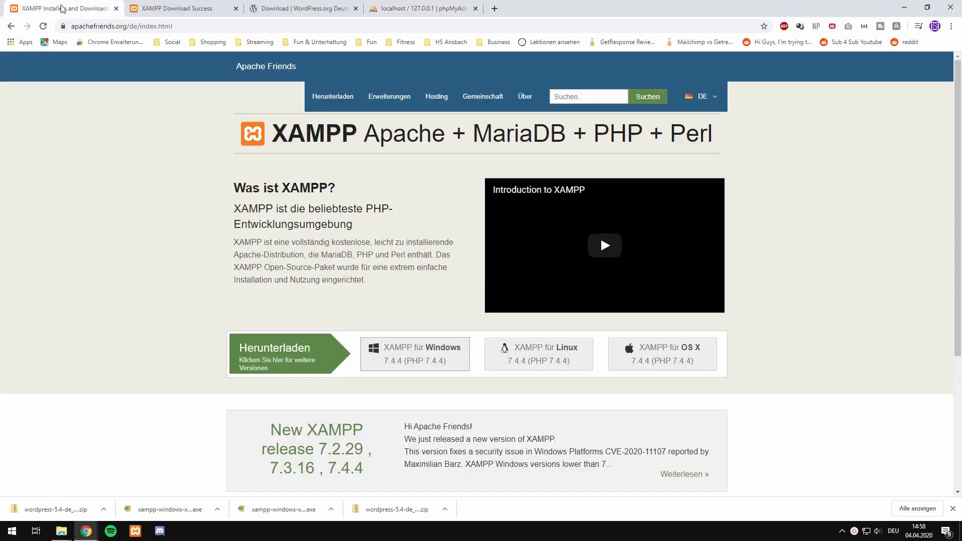
pyautogui.click(320, 6)
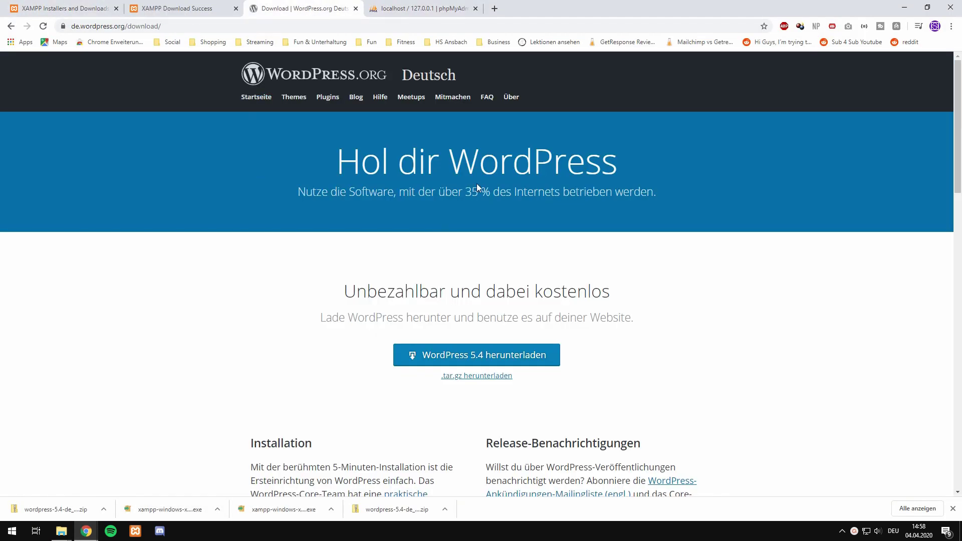
pyautogui.click(60, 8)
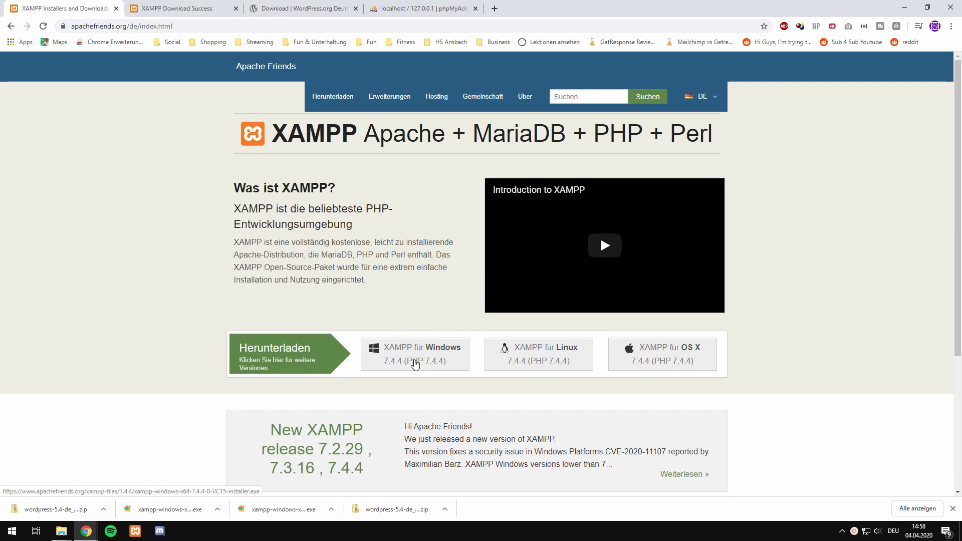
pyautogui.click(408, 358)
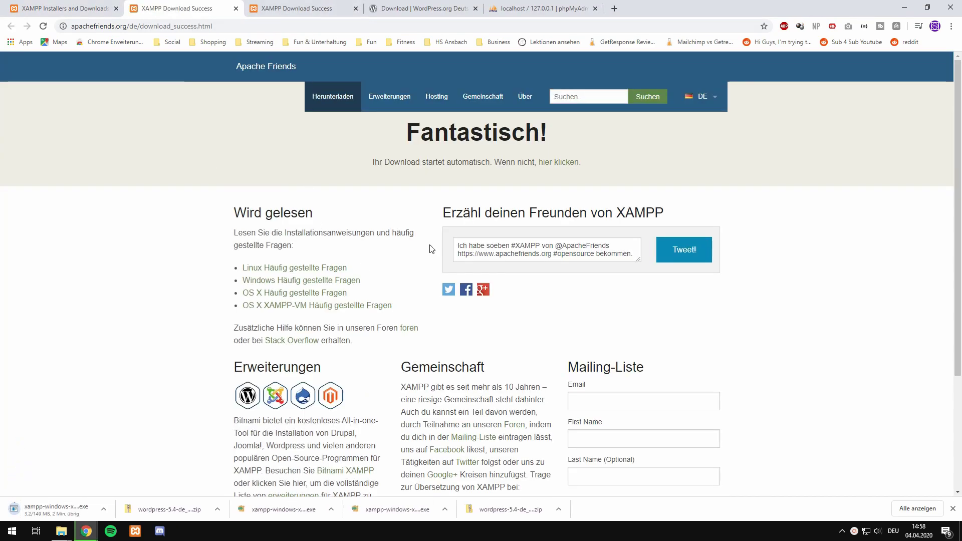
# Step: Download the WordPress 5.4 zip from the German WordPress page and dismiss the thank-you popup
pyautogui.click(381, 9)
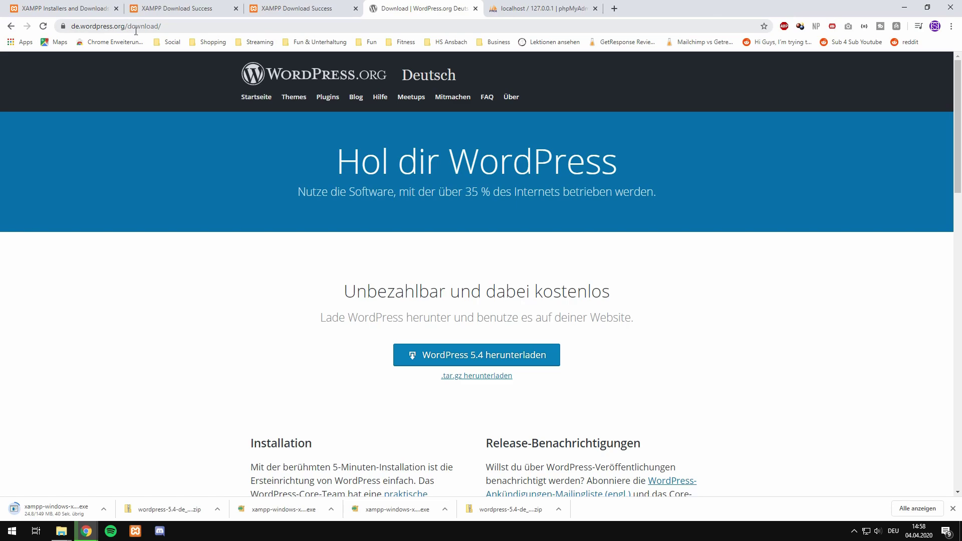
pyautogui.click(408, 365)
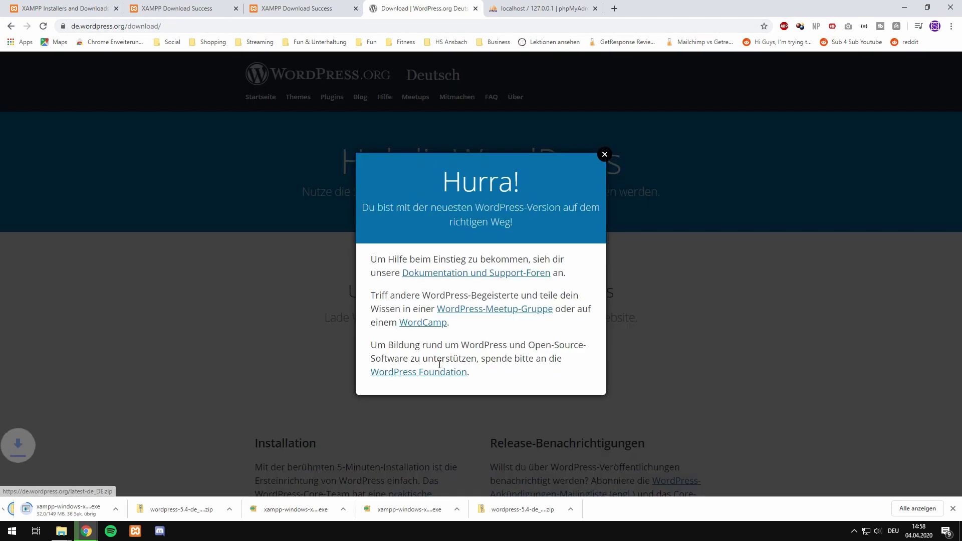
pyautogui.click(605, 155)
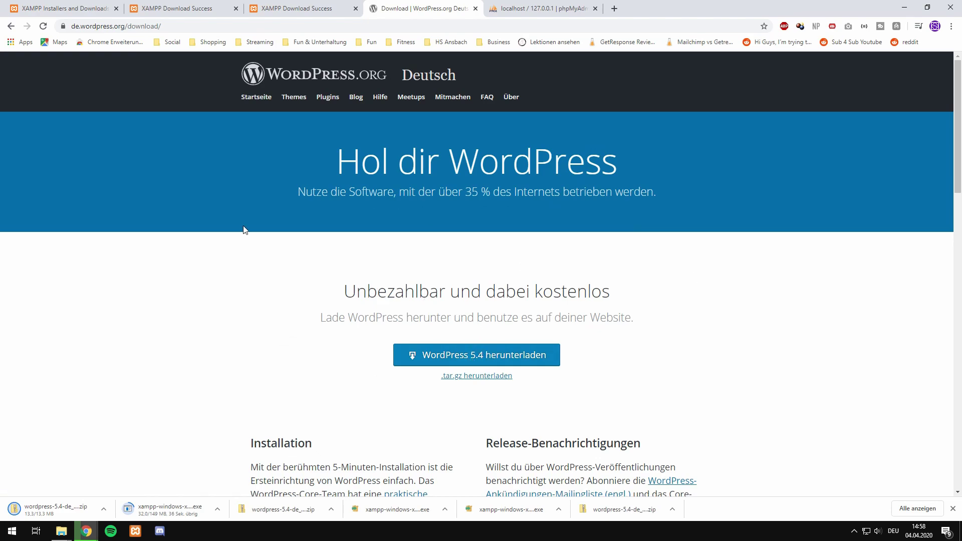
# Step: Minimize Chrome and select the XAMPP Control Panel icon on the desktop
pyautogui.click(896, 11)
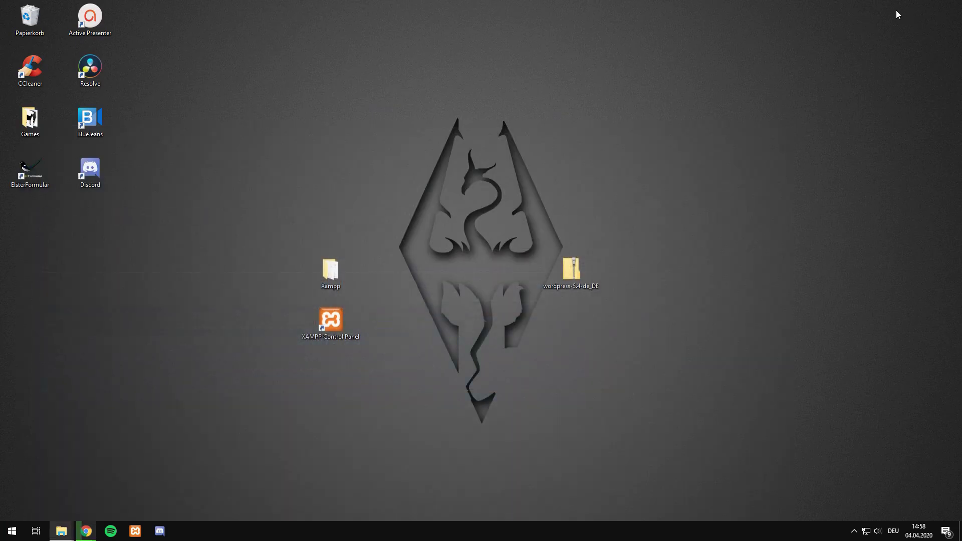
pyautogui.moveTo(256, 399); pyautogui.dragTo(613, 224)
pyautogui.click(345, 448)
pyautogui.moveTo(275, 395); pyautogui.dragTo(386, 221)
pyautogui.click(287, 396)
pyautogui.moveTo(266, 383); pyautogui.dragTo(403, 292)
pyautogui.moveTo(243, 414); pyautogui.dragTo(392, 313)
pyautogui.click(339, 374)
# Step: Open Xampp\htdocs in Explorer, minimize it, and move the wordpress-5.4-de_DE zip left
pyautogui.doubleClick(336, 287)
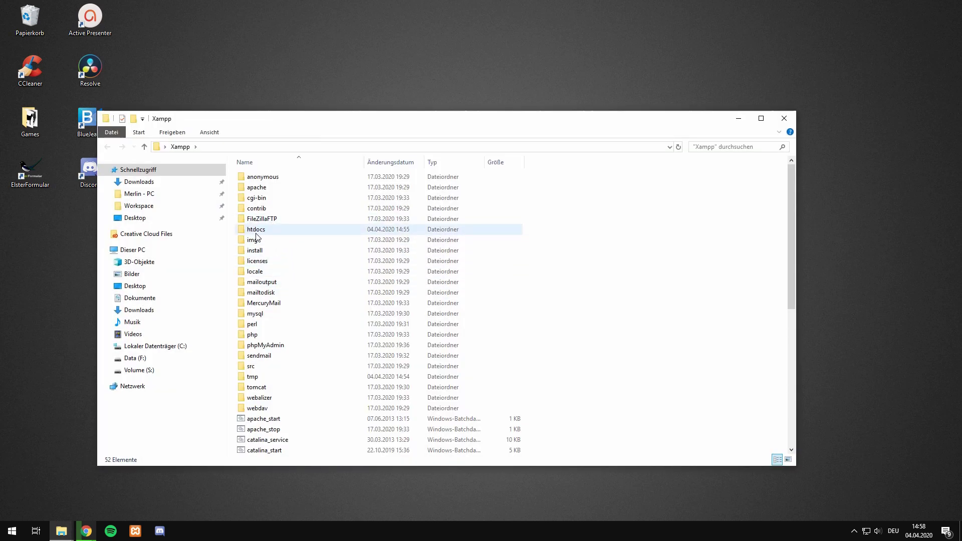
pyautogui.doubleClick(256, 231)
pyautogui.moveTo(351, 124); pyautogui.dragTo(410, 121)
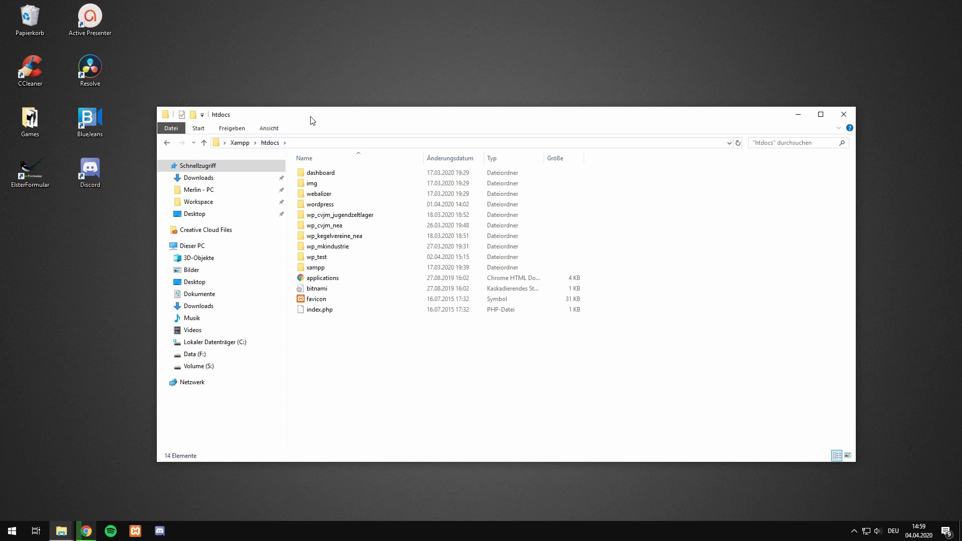
pyautogui.moveTo(311, 117); pyautogui.dragTo(288, 130)
pyautogui.click(775, 127)
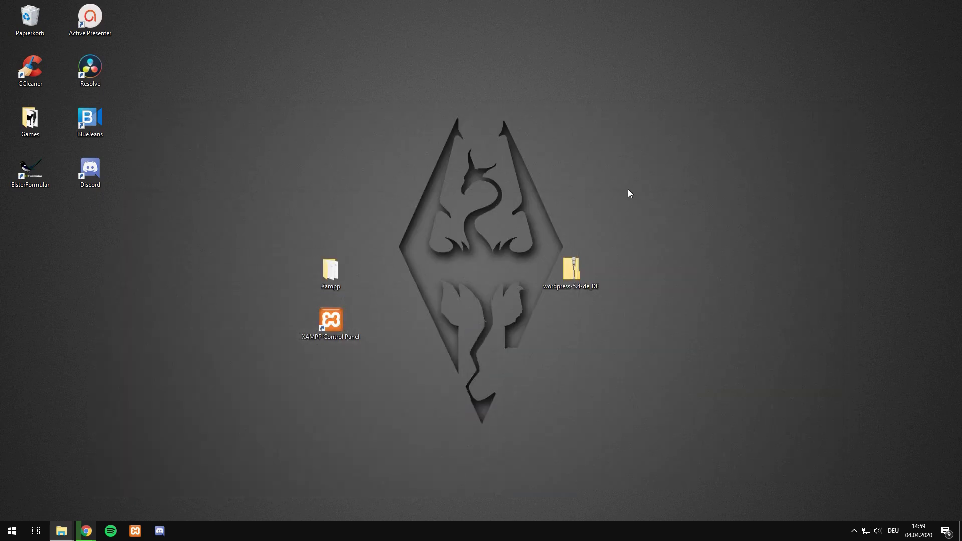
pyautogui.click(571, 271)
pyautogui.moveTo(576, 279); pyautogui.dragTo(205, 206)
# Step: Extract wordpress-5.4-de_DE.zip onto the desktop using WinRAR's Hier entpacken
pyautogui.rightClick(209, 222)
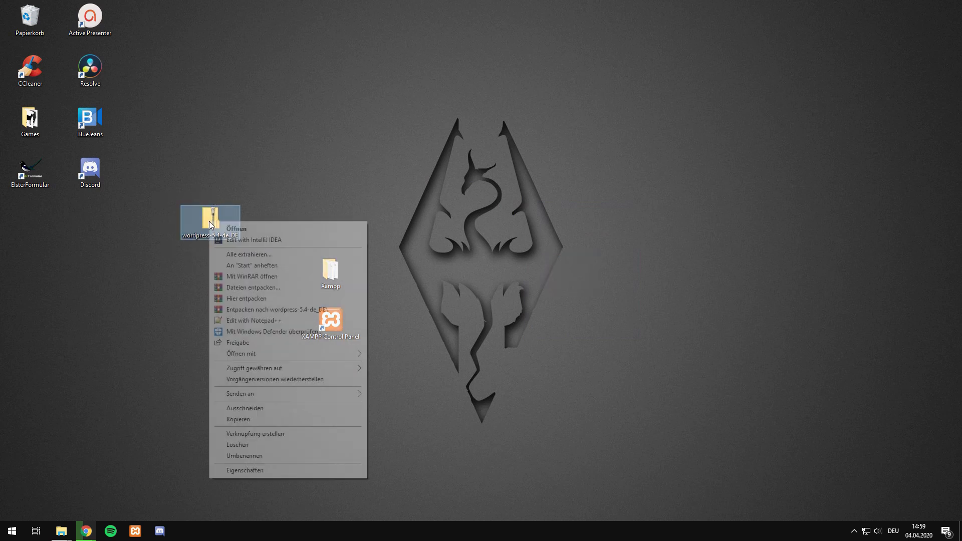
pyautogui.click(279, 289)
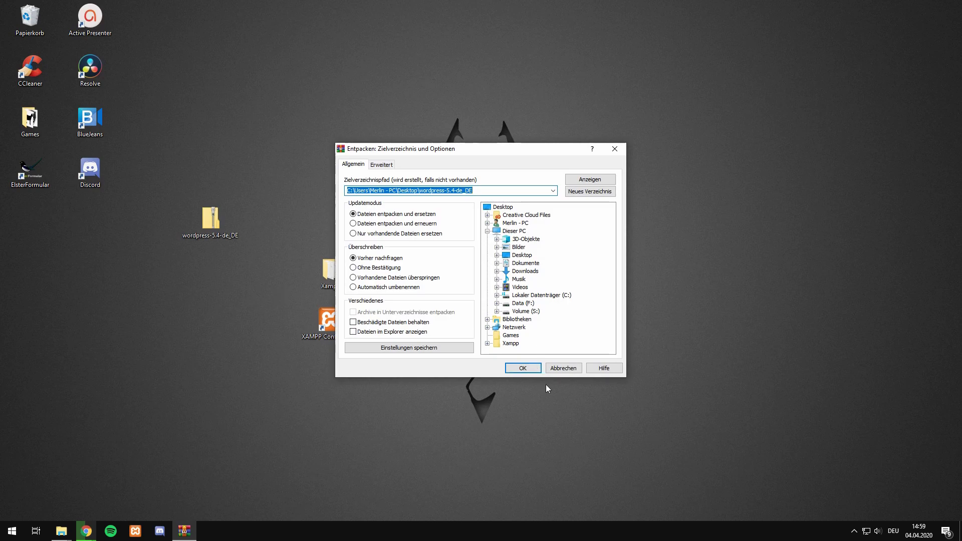
pyautogui.click(553, 369)
pyautogui.rightClick(207, 223)
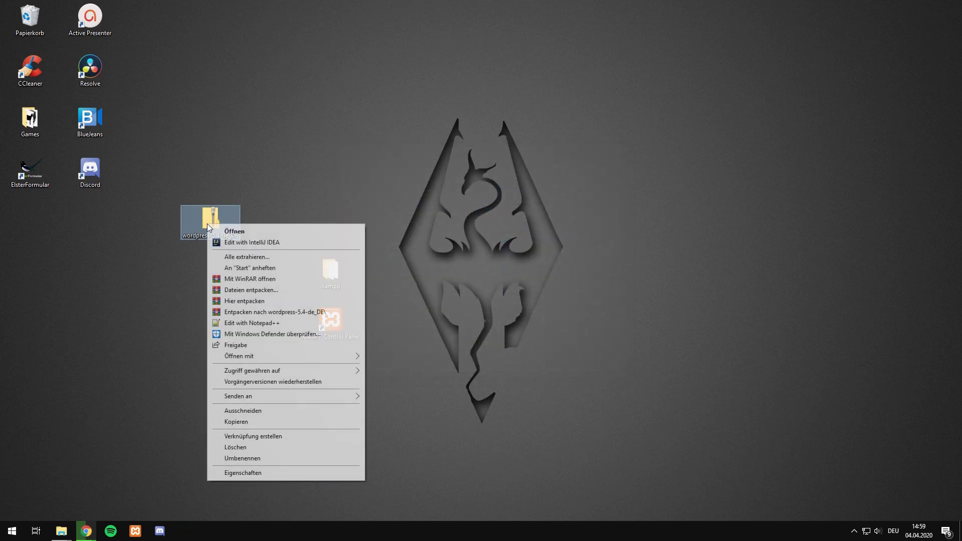
pyautogui.click(243, 301)
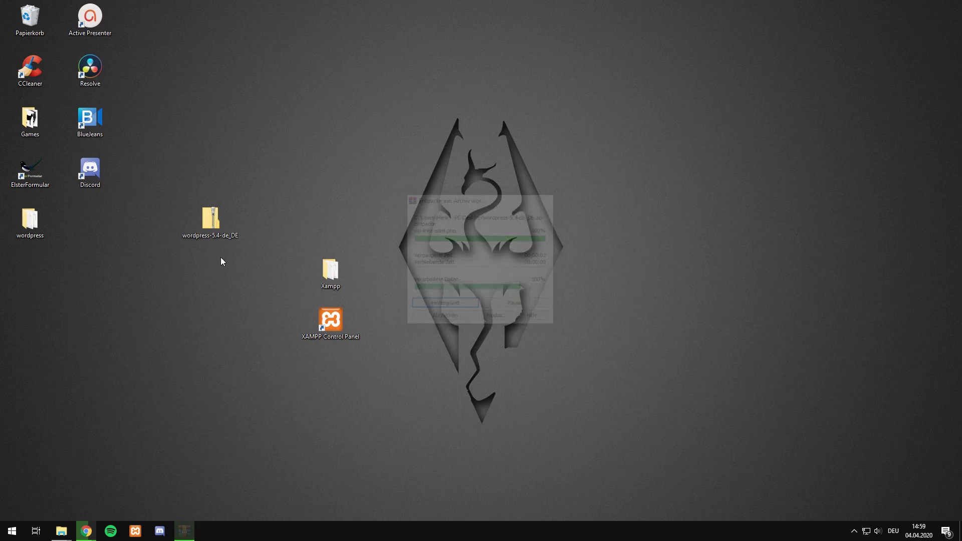
pyautogui.moveTo(61, 531)
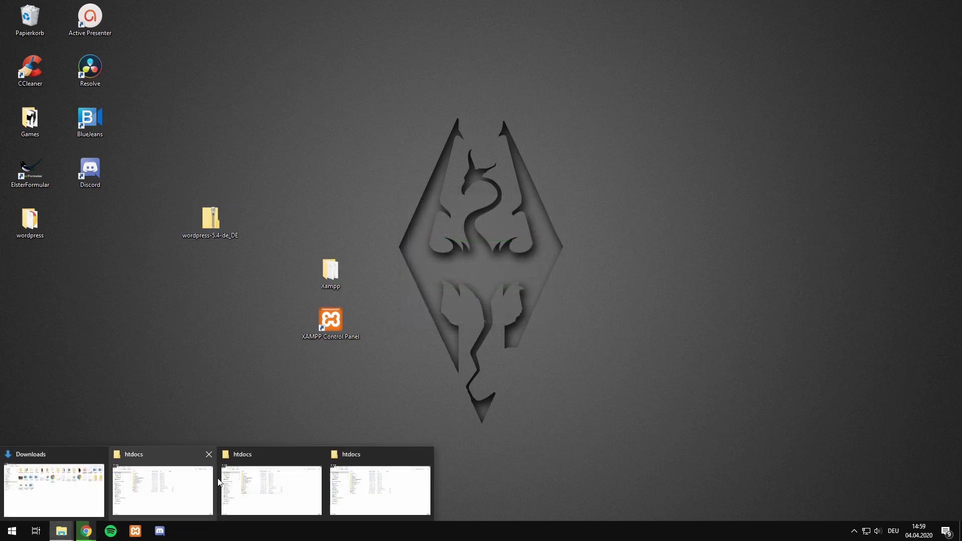
pyautogui.click(284, 482)
pyautogui.moveTo(285, 110); pyautogui.dragTo(414, 111)
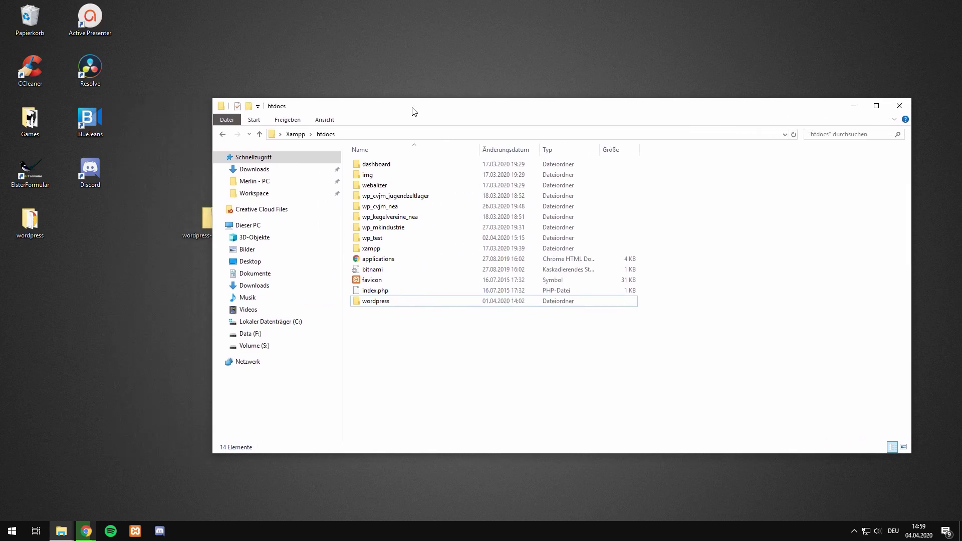
pyautogui.moveTo(3, 327); pyautogui.dragTo(20, 228)
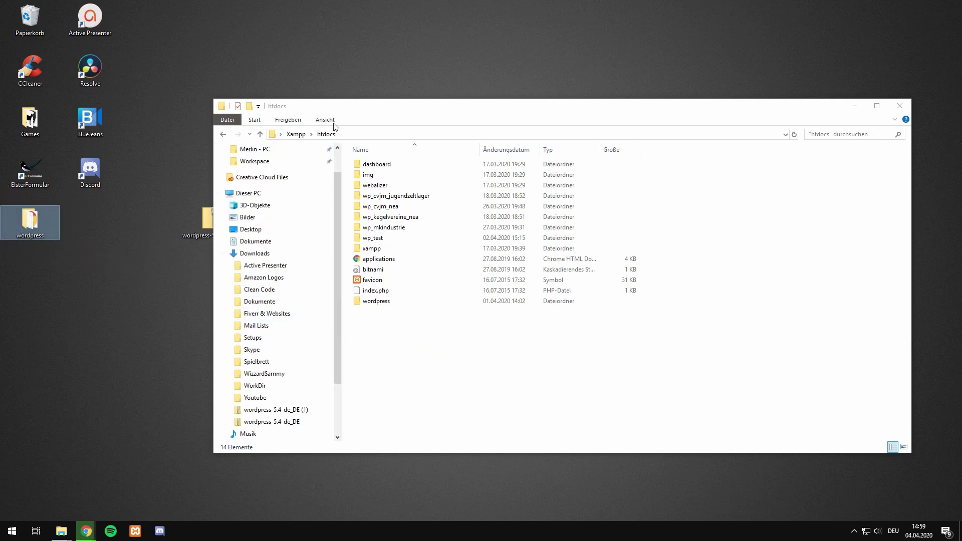
pyautogui.click(391, 358)
pyautogui.click(384, 302)
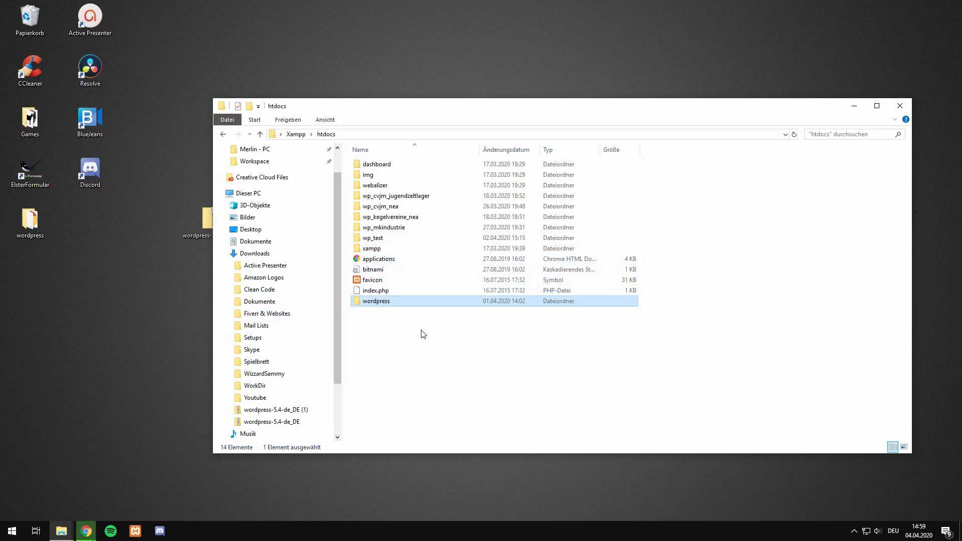
pyautogui.click(850, 111)
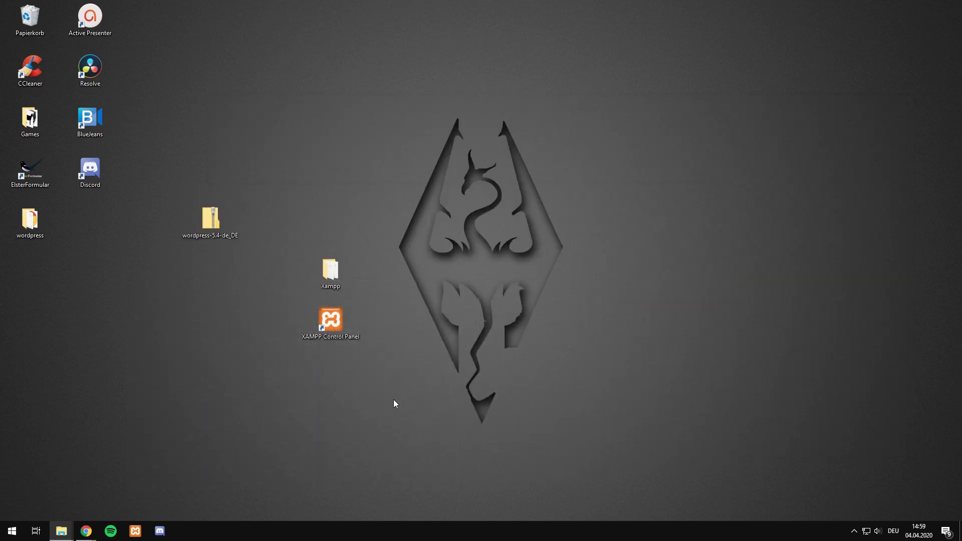
# Step: Launch XAMPP Control Panel from the desktop with Apache and MySQL running
pyautogui.moveTo(86, 530)
pyautogui.click(167, 493)
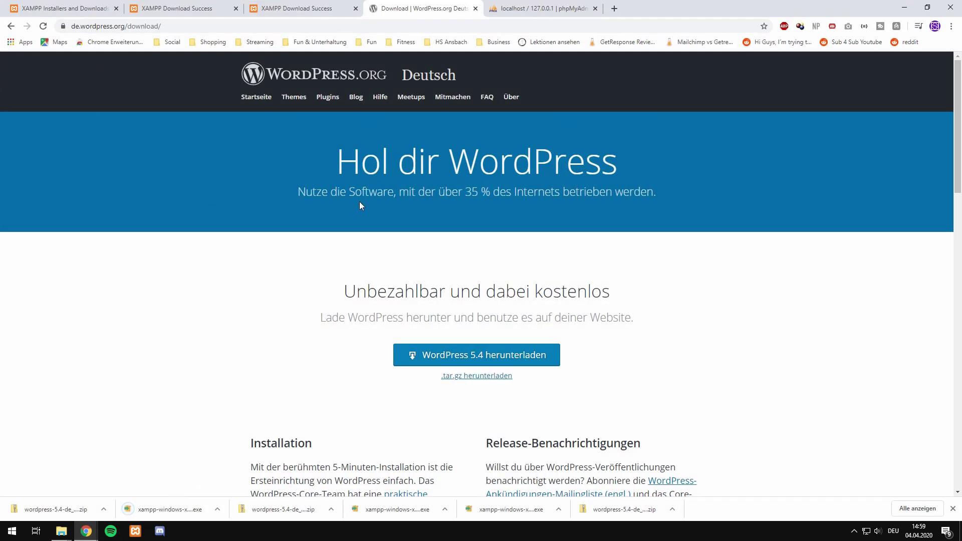
pyautogui.click(903, 8)
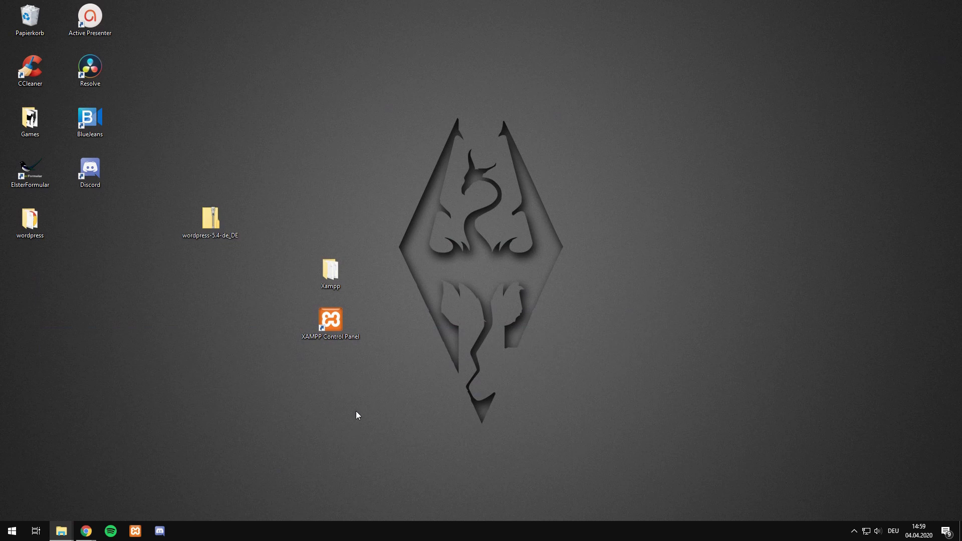
pyautogui.doubleClick(332, 325)
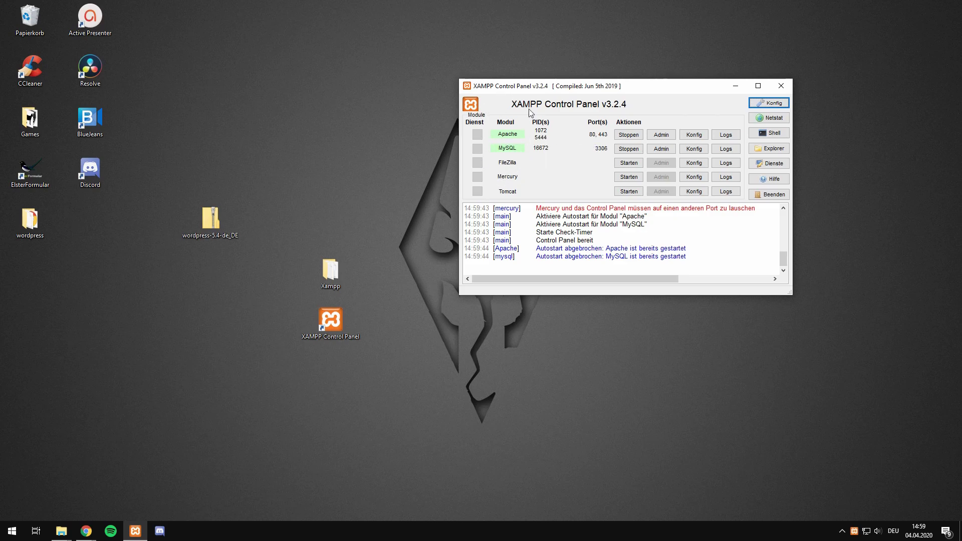
# Step: In phpMyAdmin, create a new database named db_testdatabase via Neu and Anlegen
pyautogui.moveTo(86, 530)
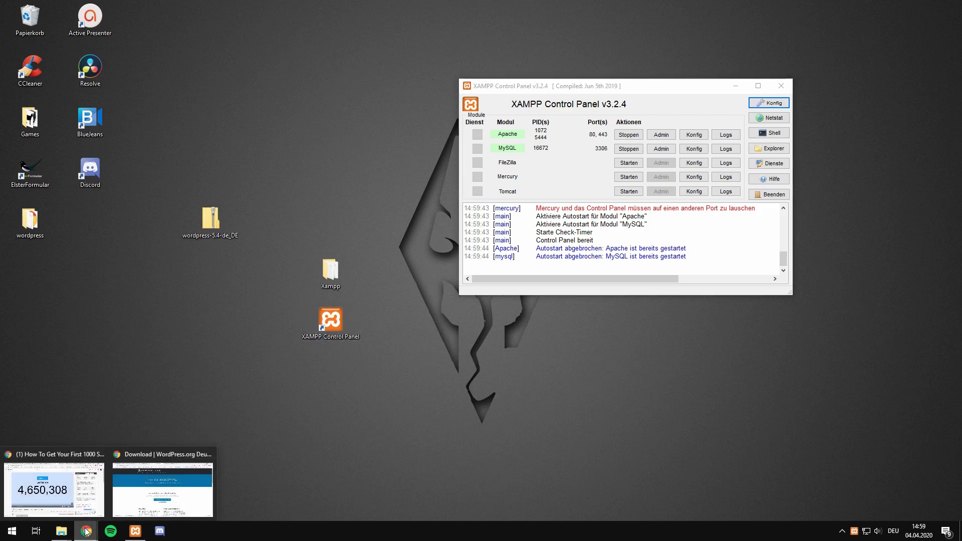
pyautogui.click(163, 476)
pyautogui.click(536, 9)
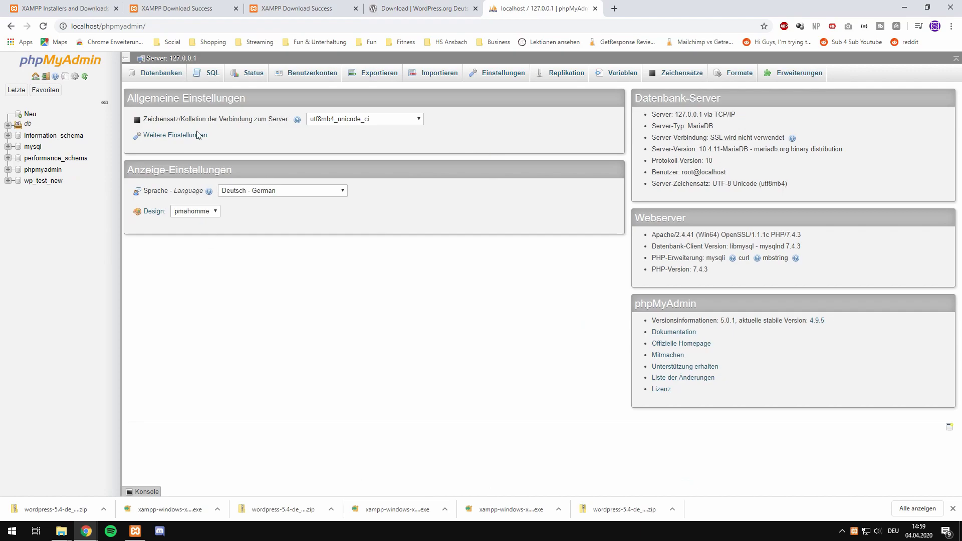
pyautogui.moveTo(149, 26); pyautogui.dragTo(51, 29)
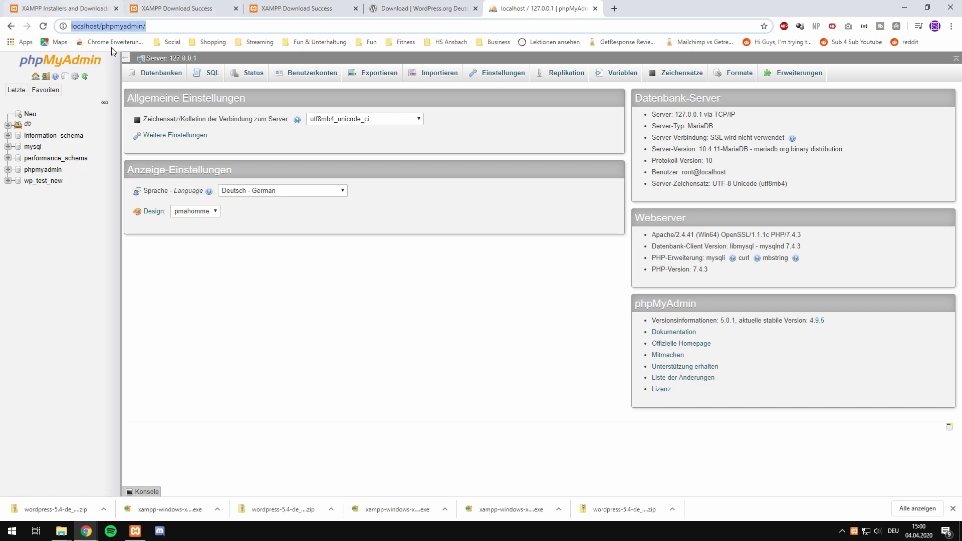
pyautogui.click(92, 287)
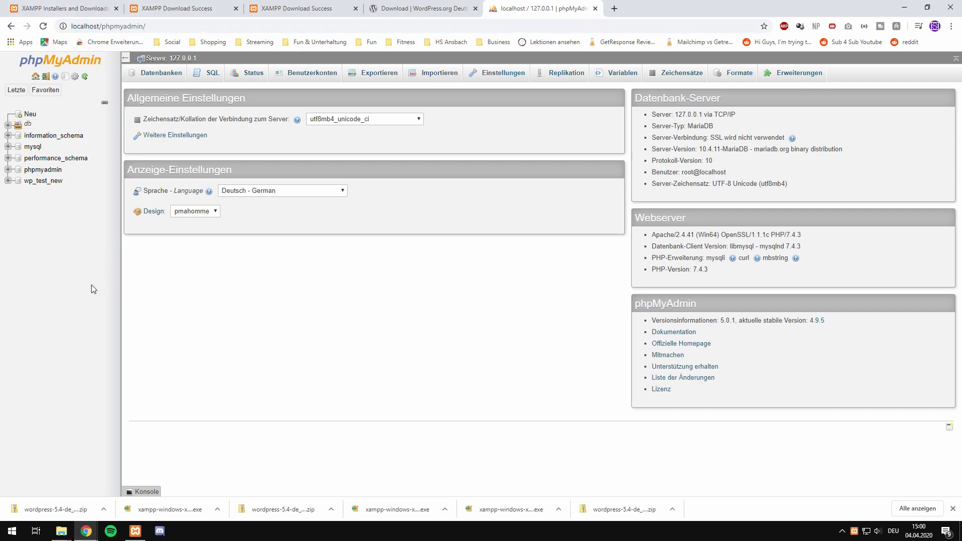
pyautogui.click(29, 114)
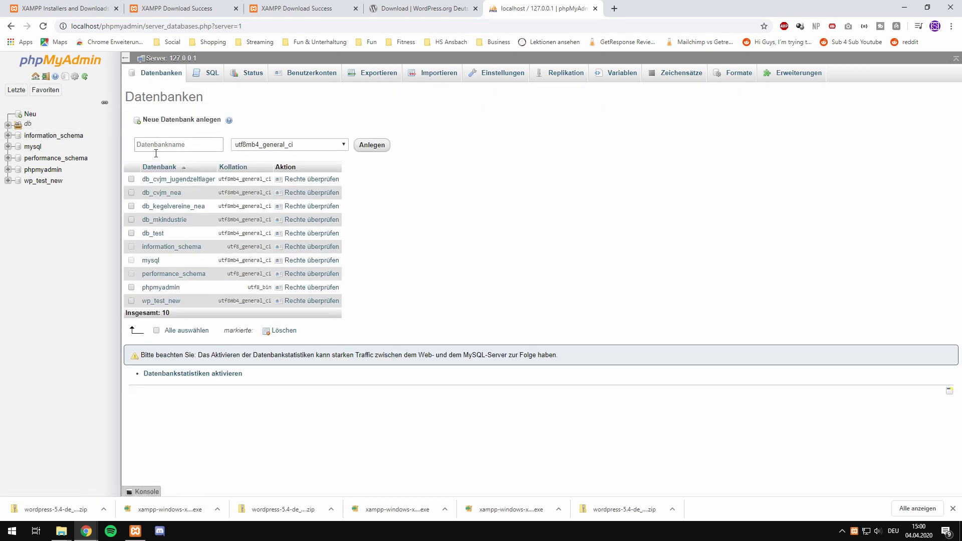
pyautogui.click(190, 144)
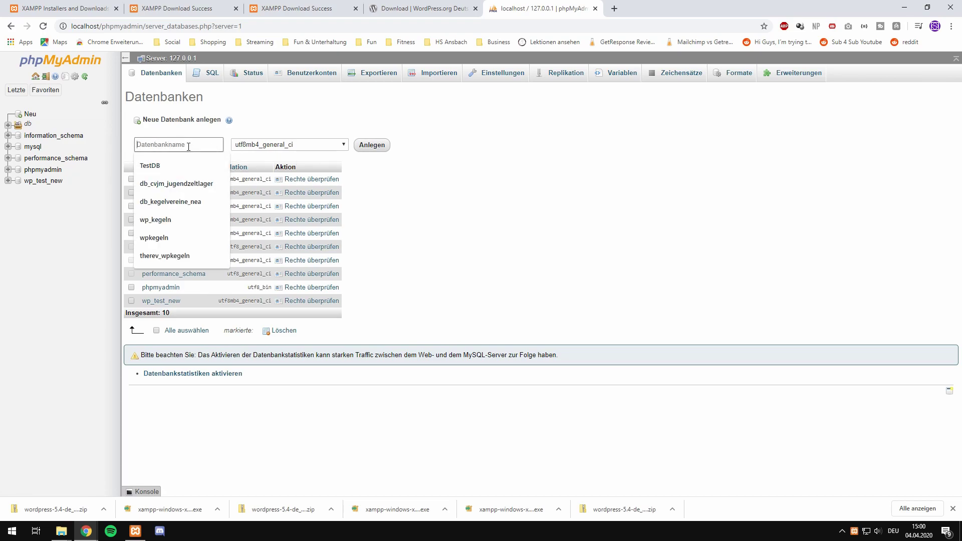
pyautogui.write('db')
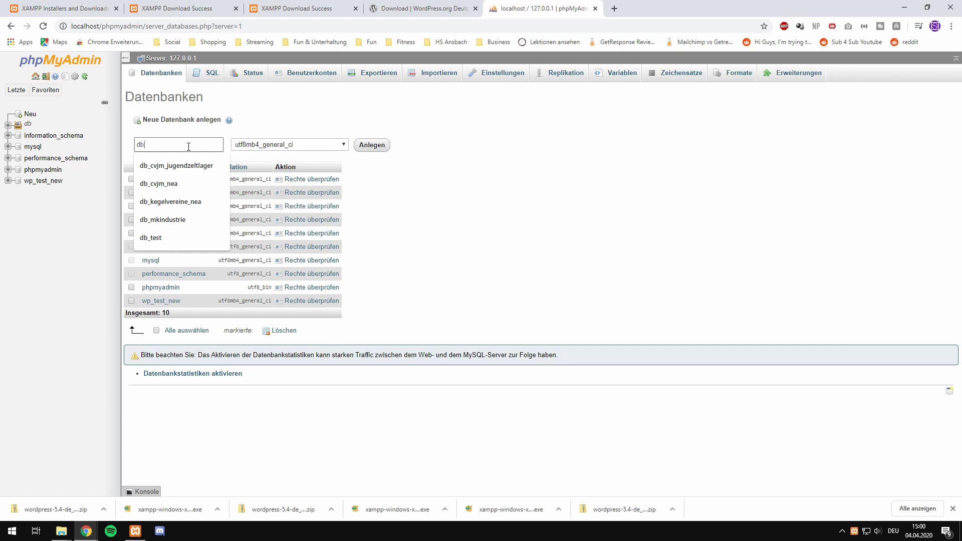
pyautogui.write('_test')
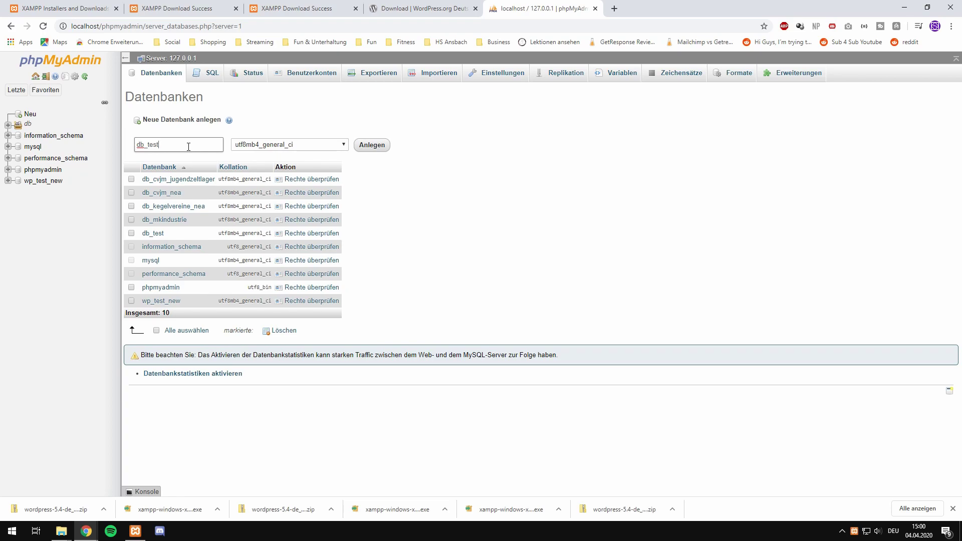
pyautogui.write('database')
pyautogui.click(375, 148)
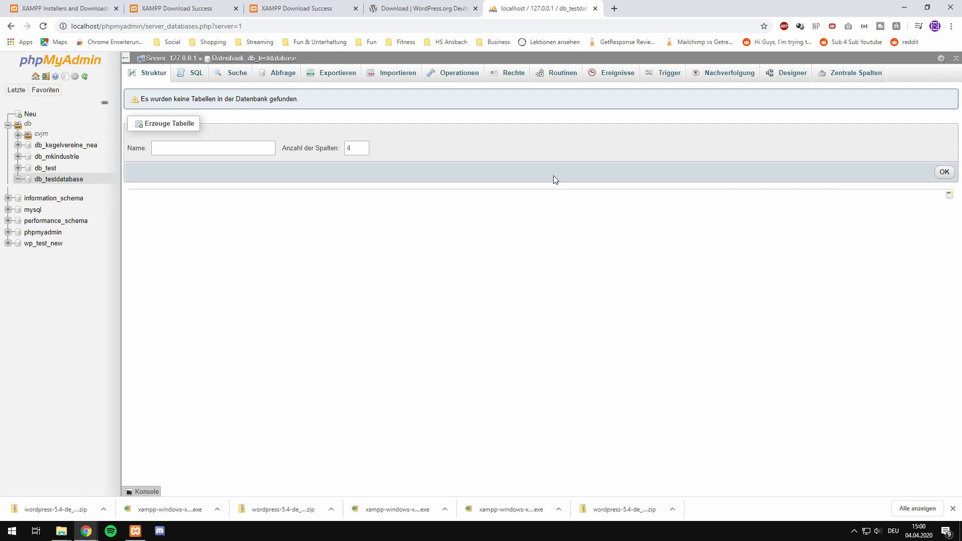
# Step: Enter localhost/wordpress in a new tab, removing the autocompleted themes.php path
pyautogui.click(613, 9)
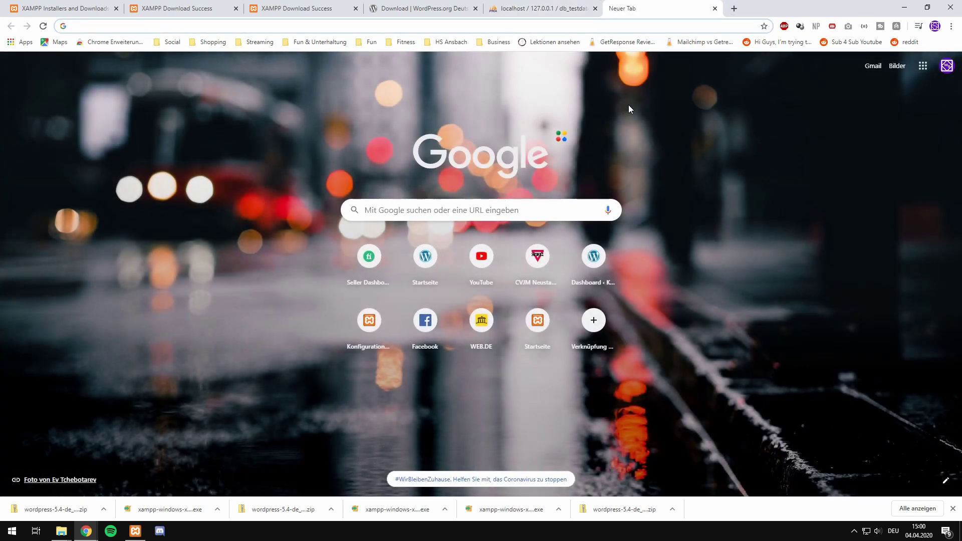
pyautogui.write('localhost')
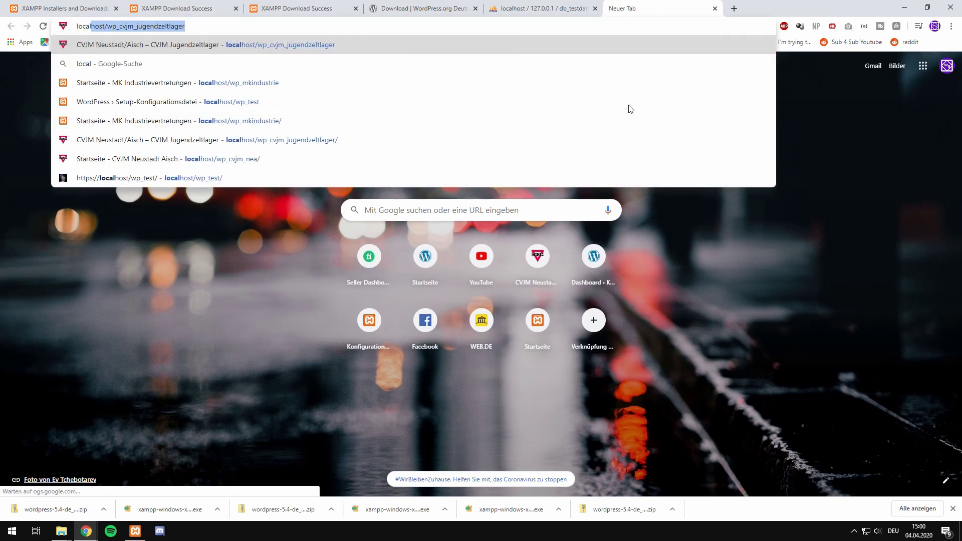
pyautogui.write('/')
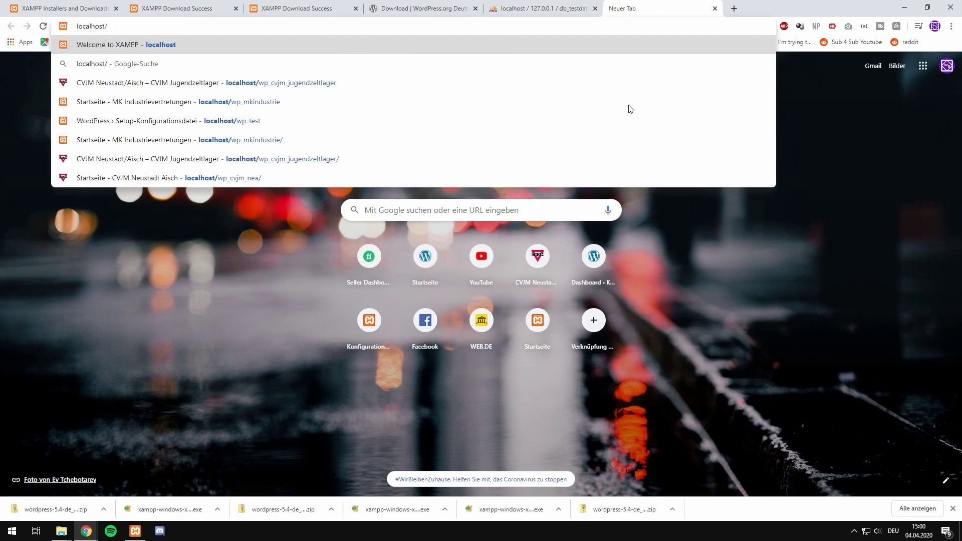
pyautogui.write('wordper')
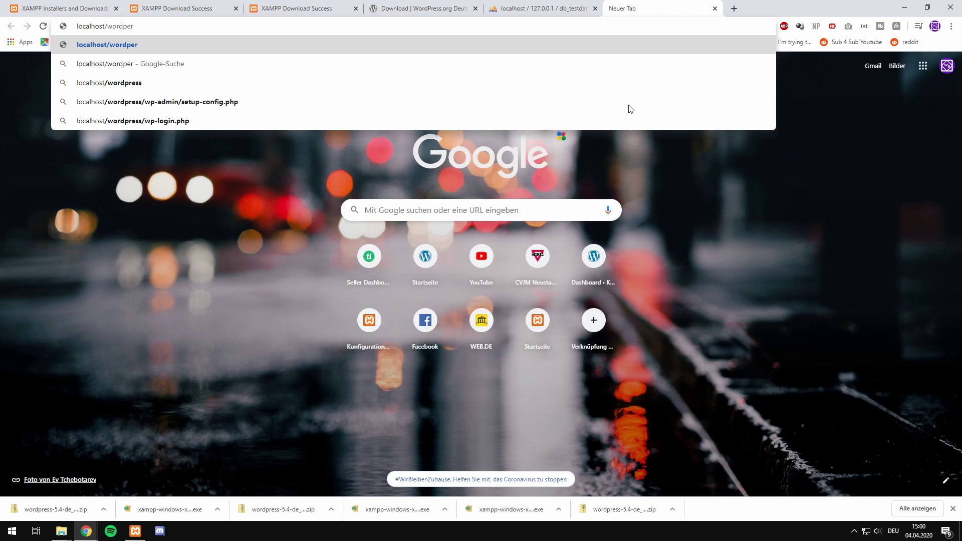
pyautogui.press('BackSpace')
pyautogui.press('BackSpace')
pyautogui.write('ress')
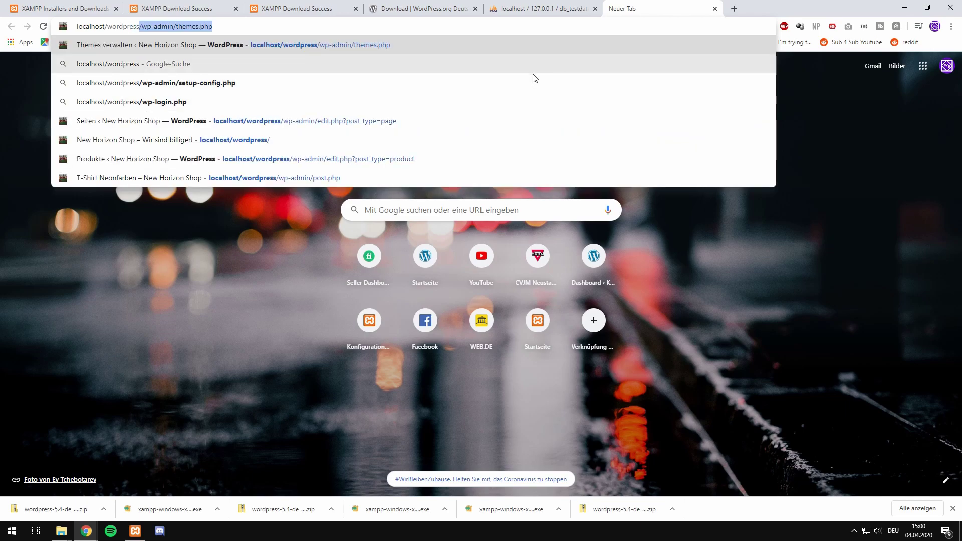
pyautogui.click(61, 531)
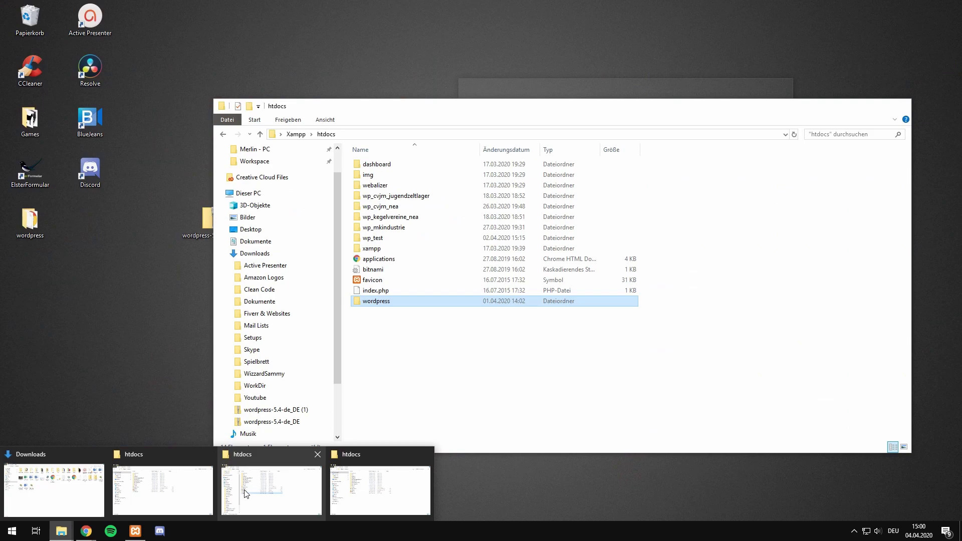
pyautogui.click(246, 494)
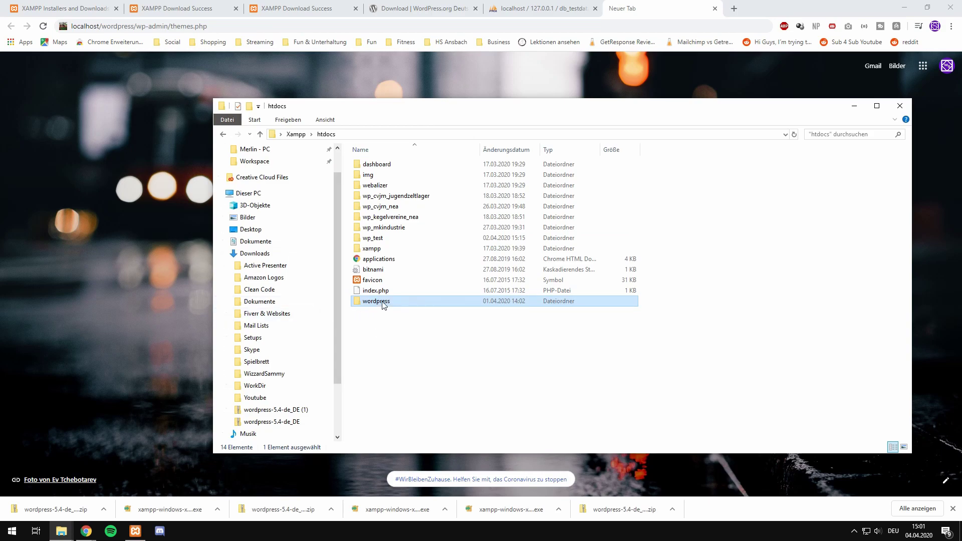
pyautogui.click(530, 26)
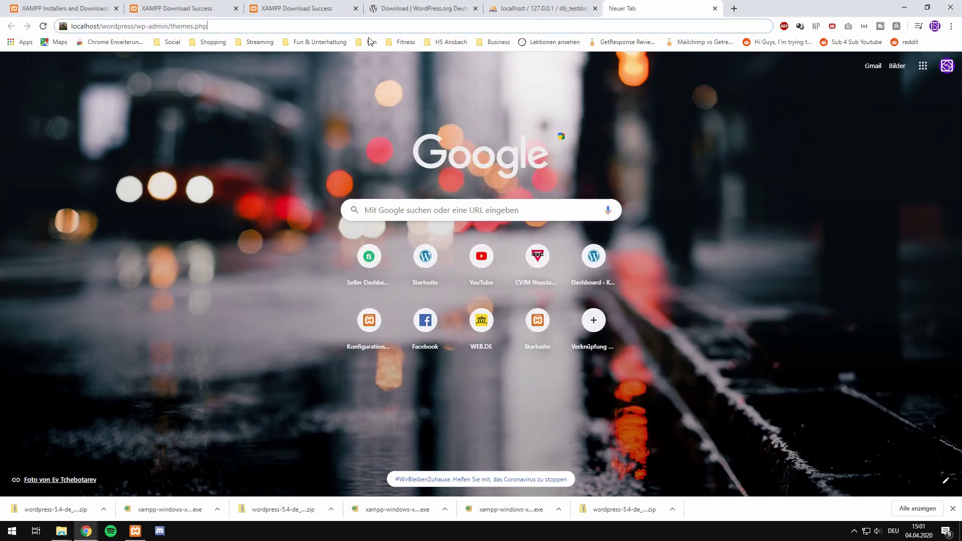
pyautogui.moveTo(138, 28); pyautogui.dragTo(252, 24)
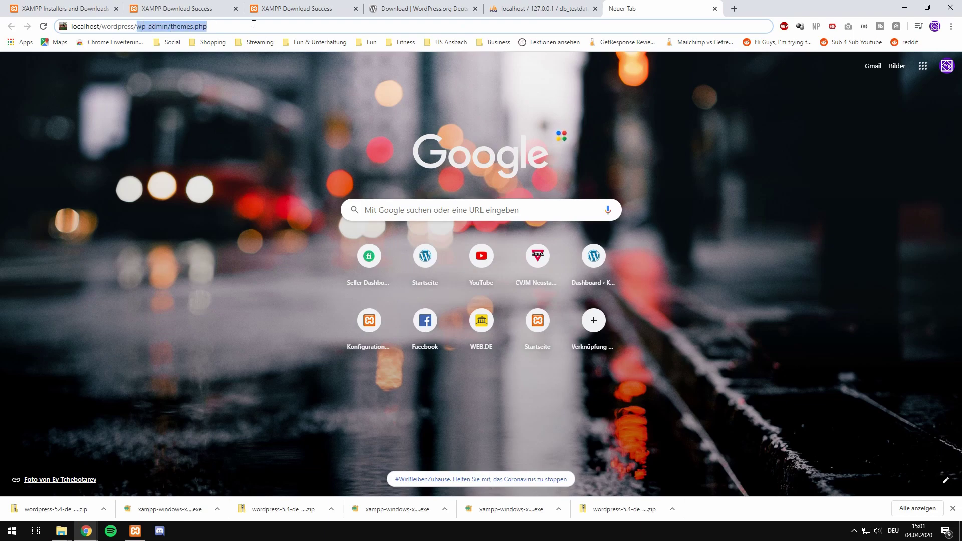
pyautogui.press('BackSpace')
# Step: Load localhost/wordpress, begin setup with Los geht's!, and check the database name in phpMyAdmin
pyautogui.press('Return')
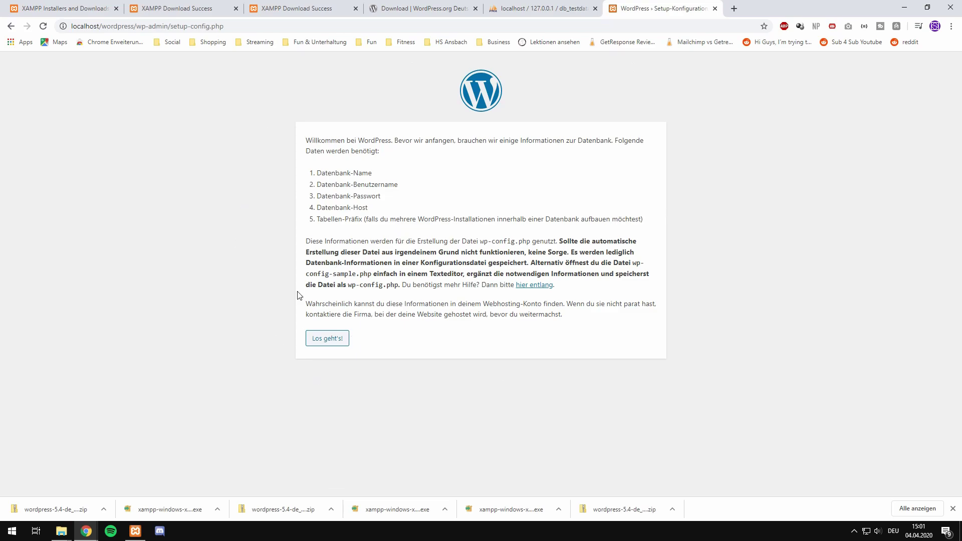
pyautogui.click(321, 350)
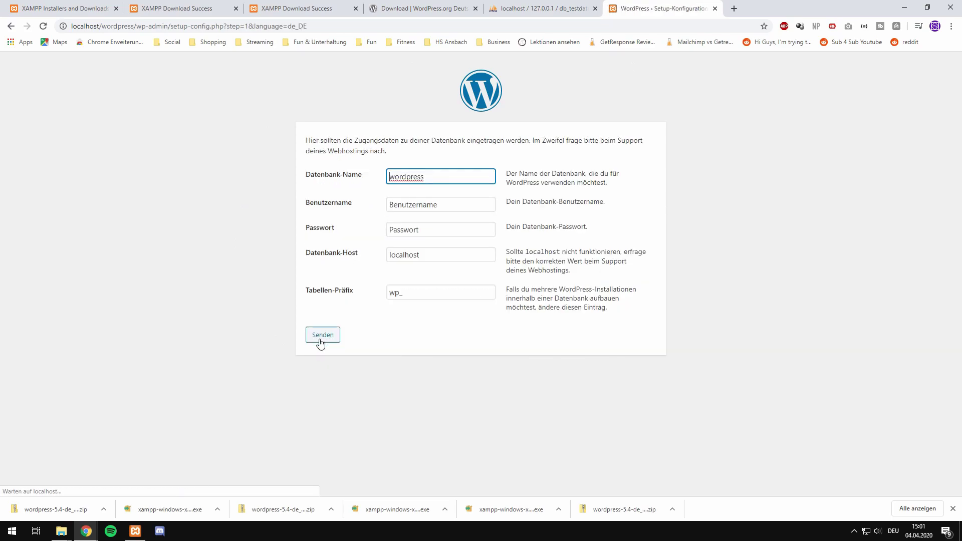
pyautogui.moveTo(435, 179); pyautogui.dragTo(346, 181)
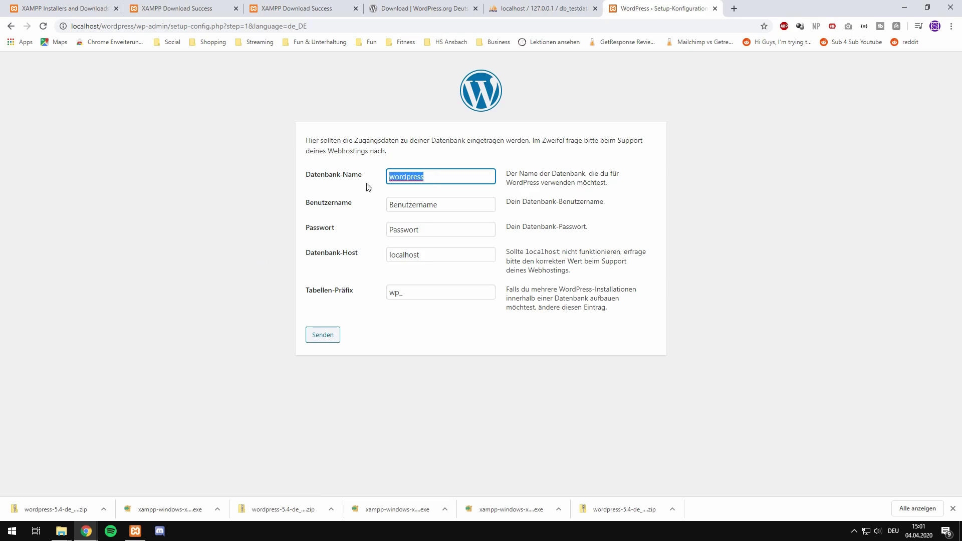
pyautogui.click(531, 8)
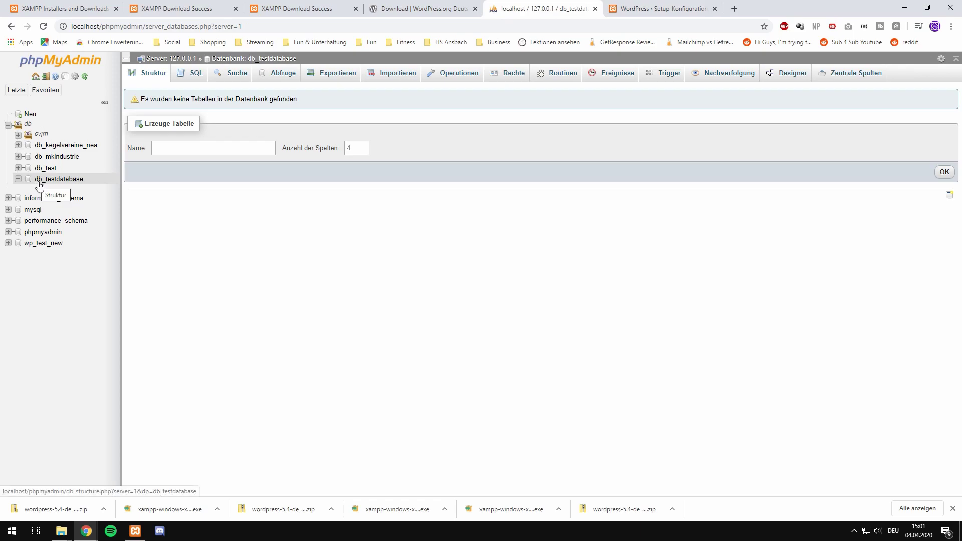
# Step: Submit database db_testdatabase, user root, empty password, host localhost and prefix wp_
pyautogui.click(619, 10)
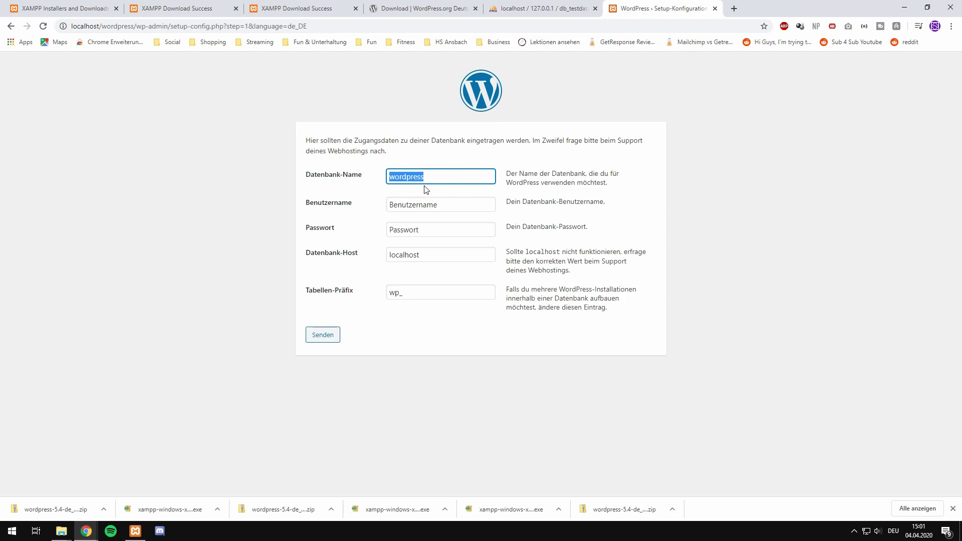
pyautogui.write('db_test')
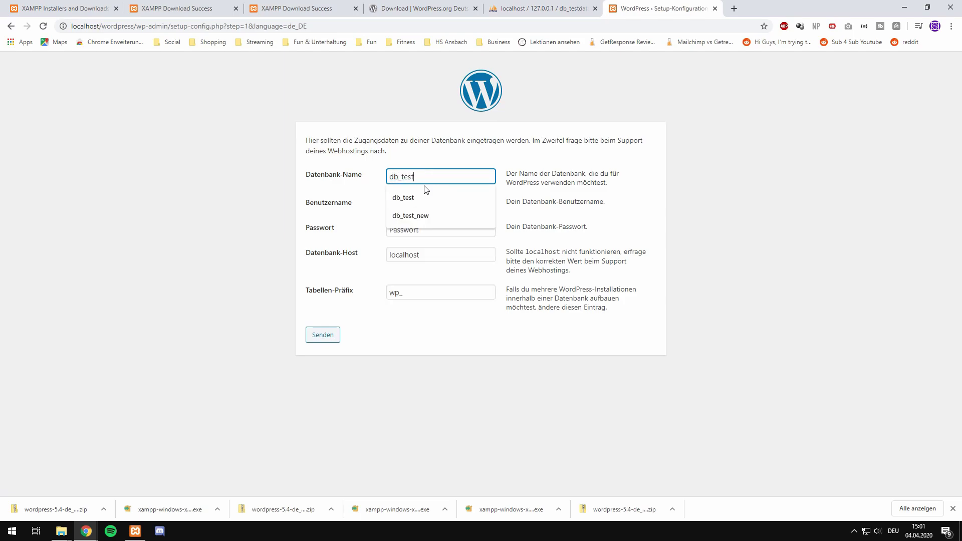
pyautogui.write('databas')
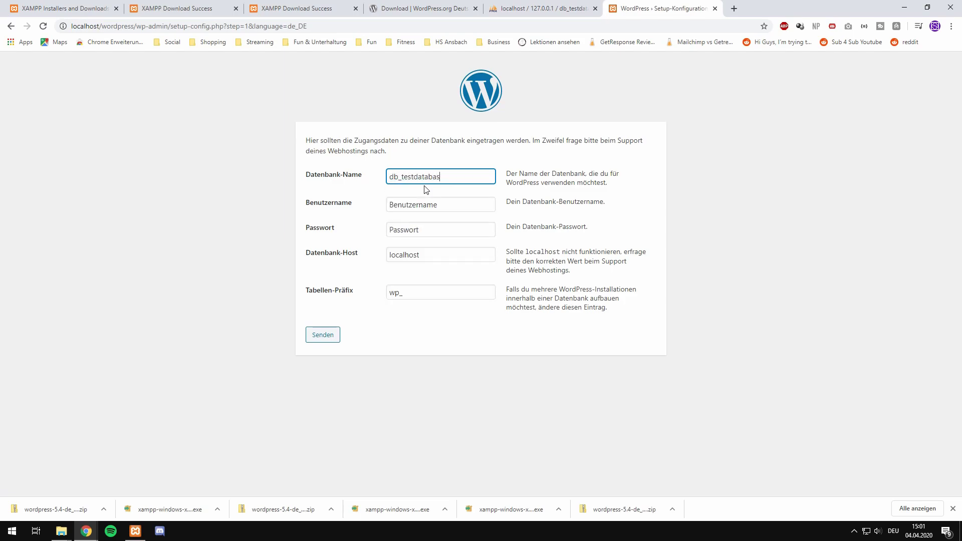
pyautogui.press('BackSpace')
pyautogui.write('e')
pyautogui.press('Tab')
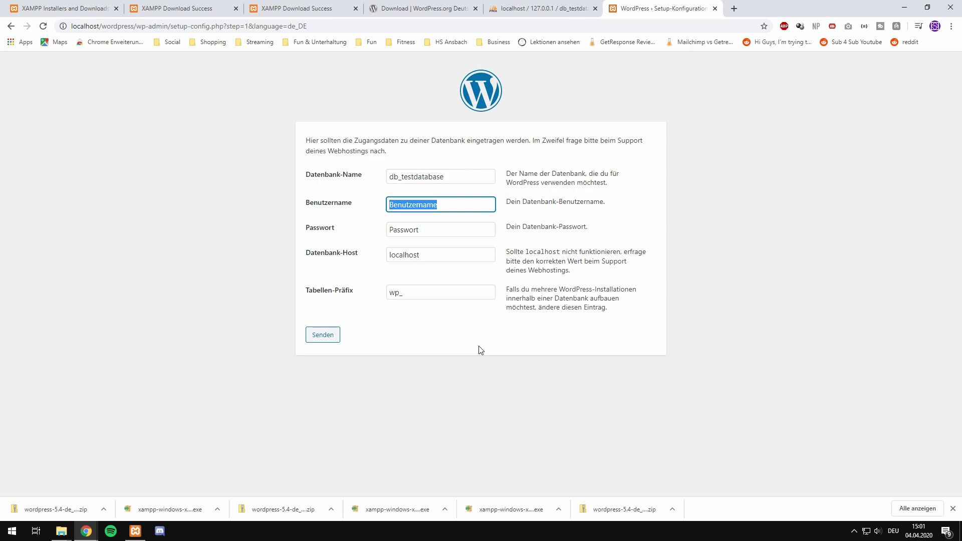
pyautogui.write('r')
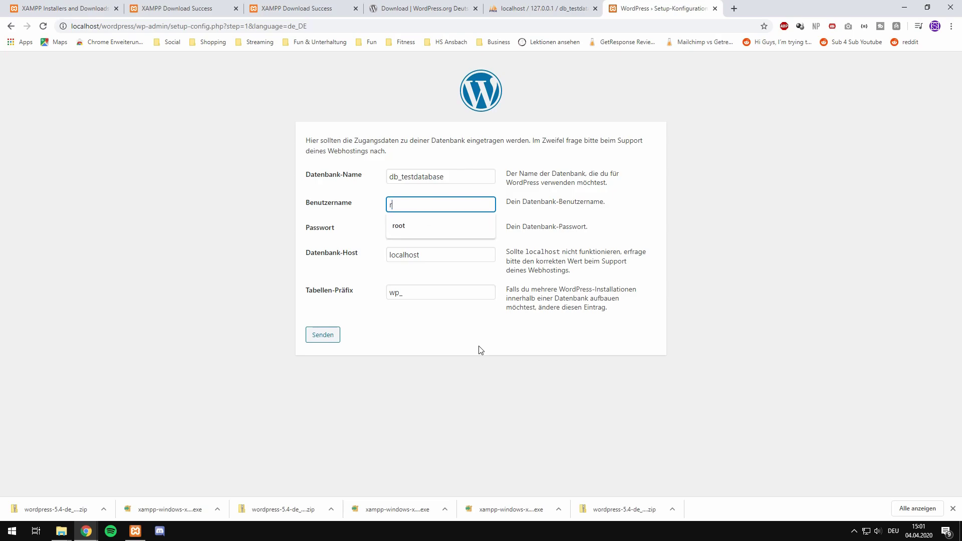
pyautogui.write('oot')
pyautogui.press('Tab')
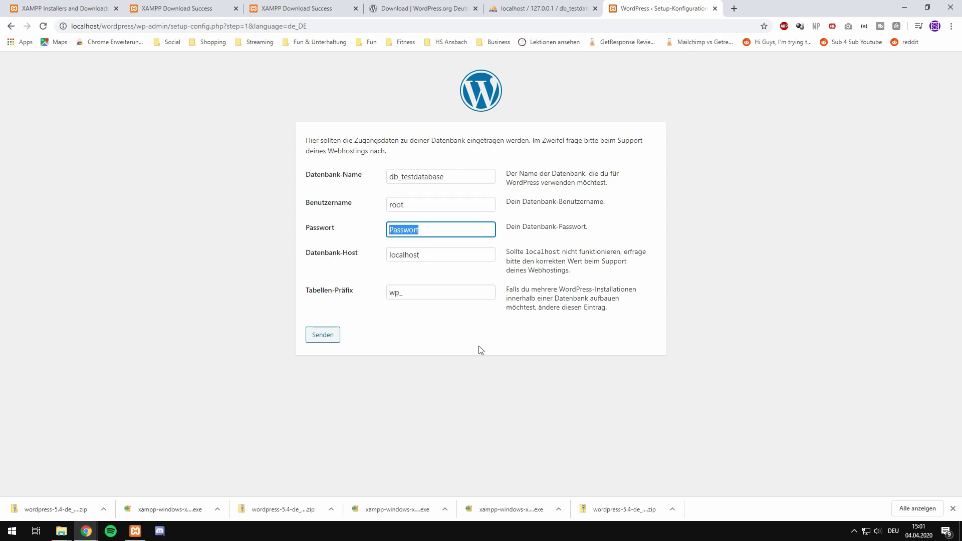
pyautogui.press('BackSpace')
pyautogui.press('Tab')
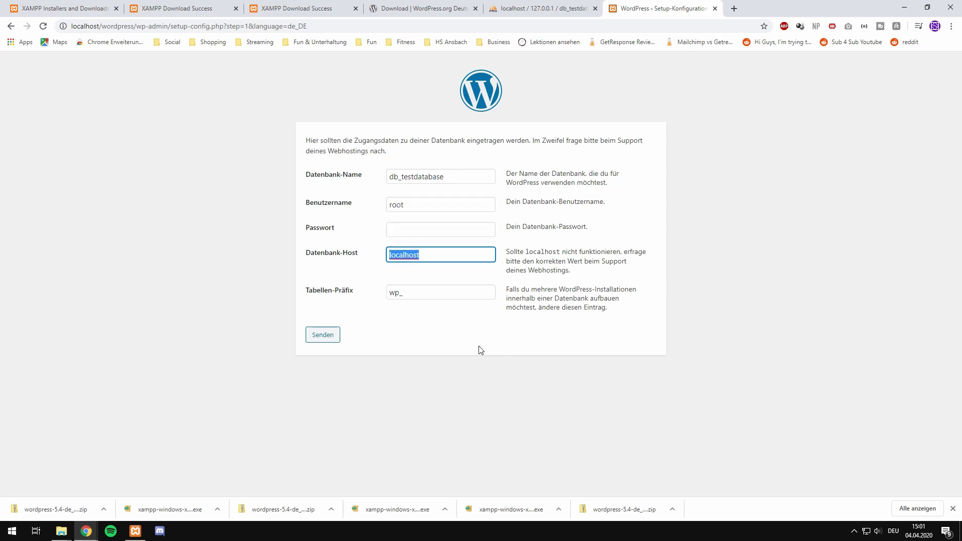
pyautogui.press('Tab')
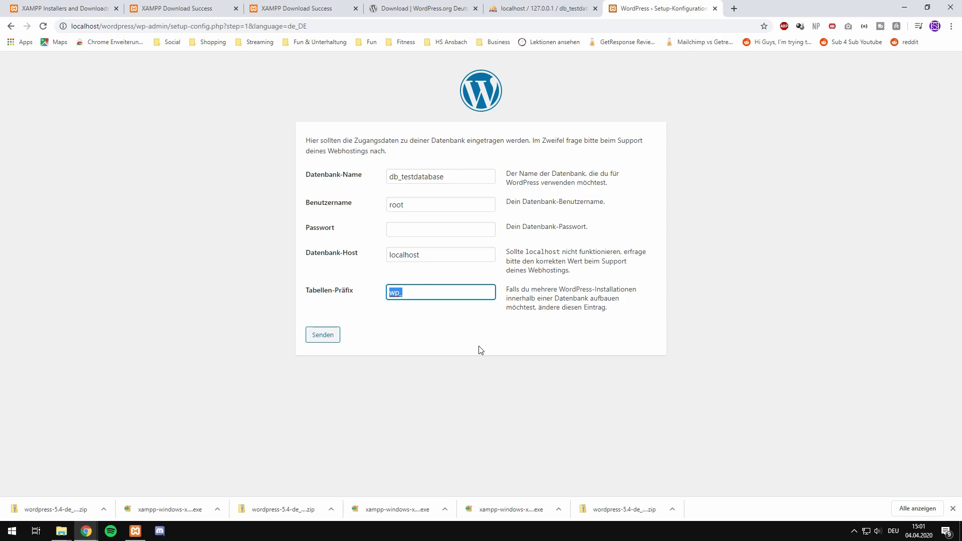
pyautogui.click(443, 287)
pyautogui.click(317, 403)
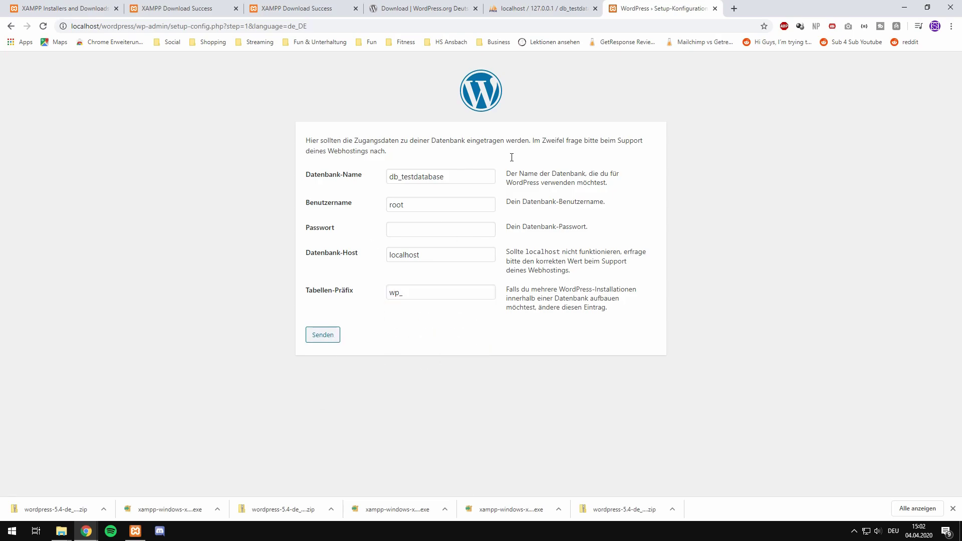
pyautogui.click(323, 335)
# Step: Start the installation and set the site title to 'Testwebsite for YouTube'
pyautogui.click(359, 180)
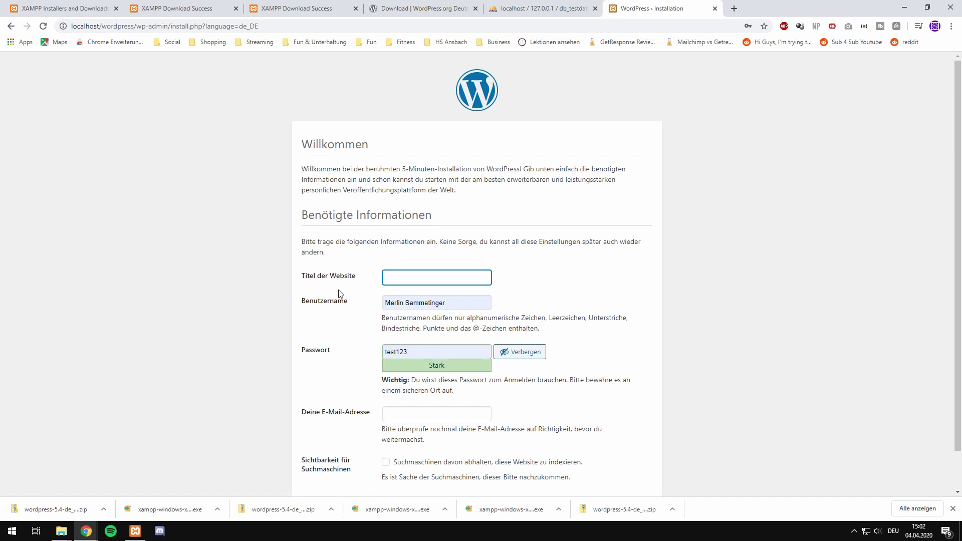
pyautogui.scroll(-1, 434, 128)
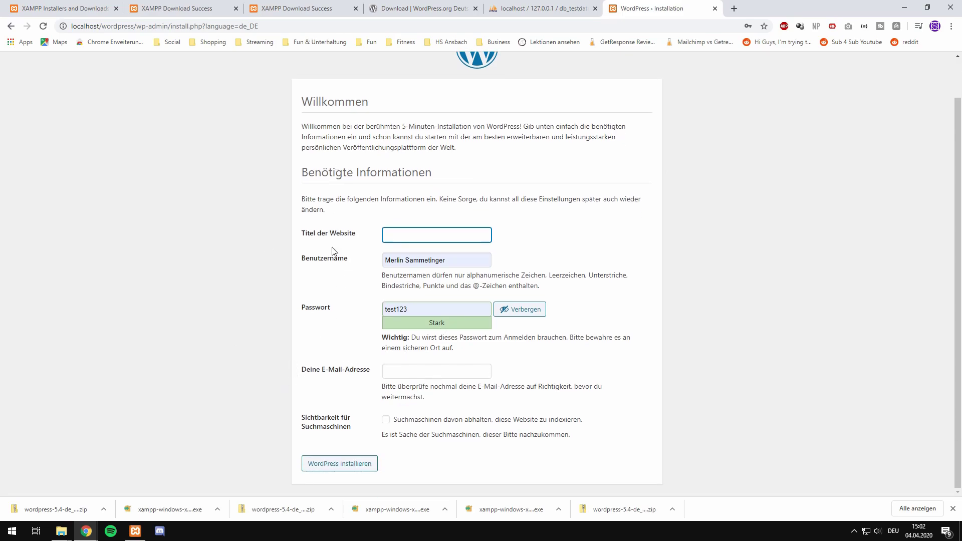
pyautogui.click(399, 238)
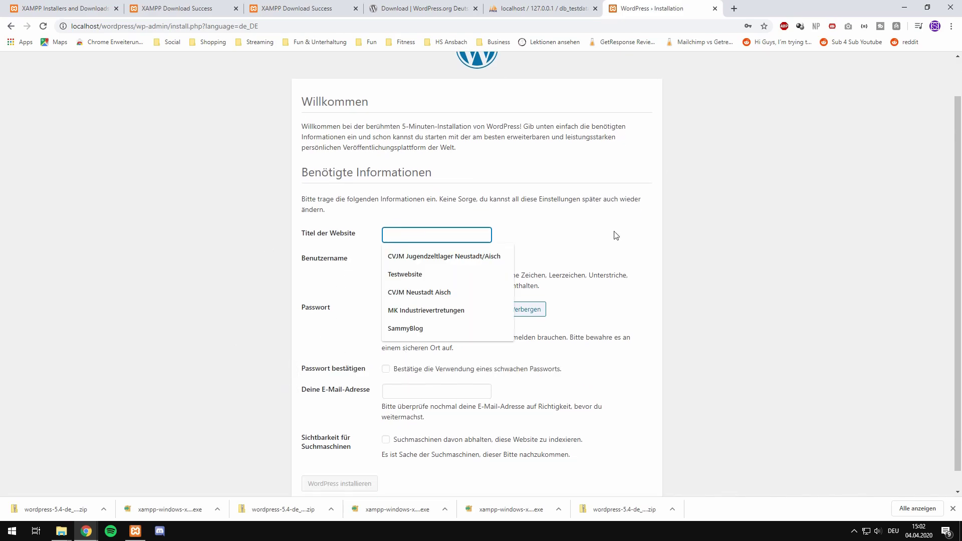
pyautogui.write('Test')
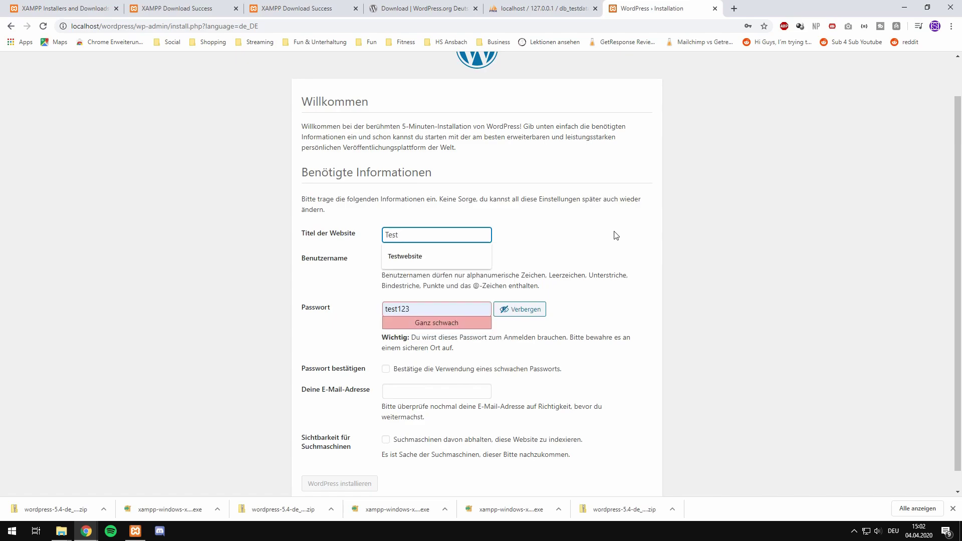
pyautogui.write('website for YOuTube')
pyautogui.moveTo(440, 235); pyautogui.dragTo(445, 236)
pyautogui.write('o')
pyautogui.click(473, 236)
# Step: Fill in the admin username and password, confirm the weak password, and reach the e-mail field
pyautogui.click(468, 261)
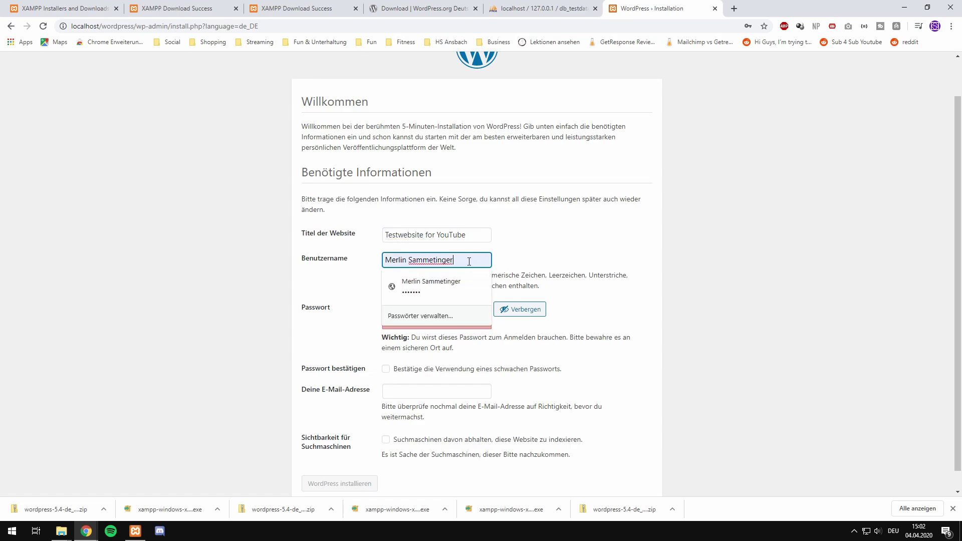
pyautogui.click(337, 280)
pyautogui.scroll(-1, 430, 308)
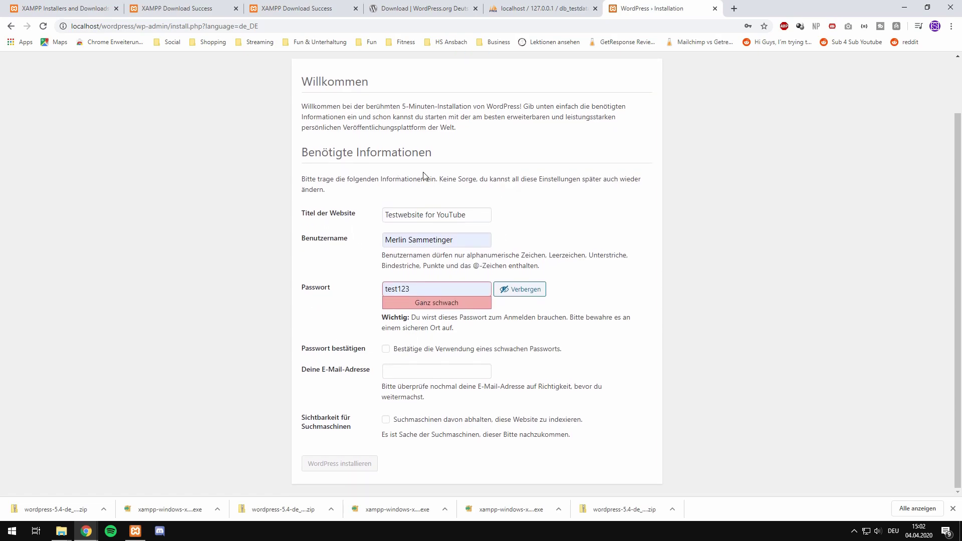
pyautogui.moveTo(421, 289); pyautogui.dragTo(363, 300)
pyautogui.click(359, 306)
pyautogui.click(386, 350)
pyautogui.moveTo(395, 349); pyautogui.dragTo(576, 353)
pyautogui.click(518, 354)
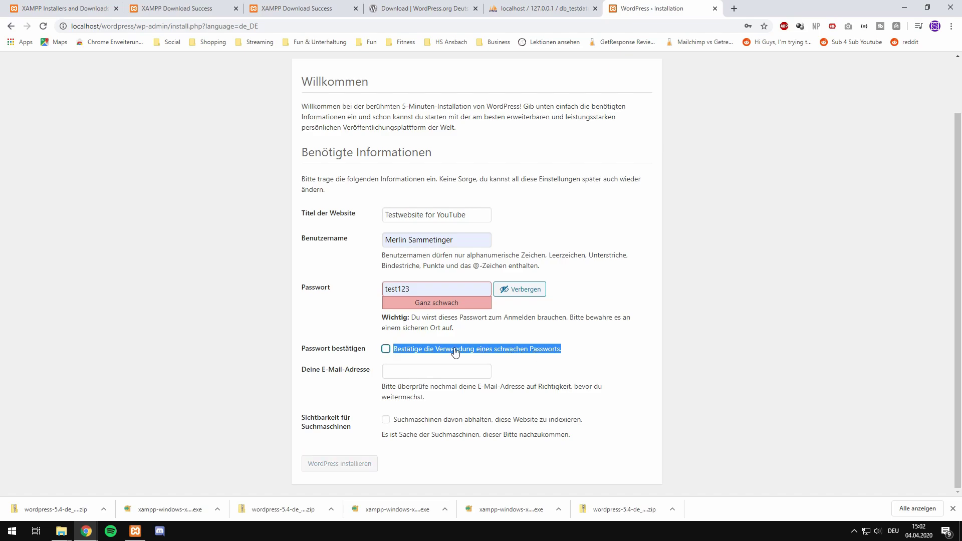
pyautogui.click(386, 349)
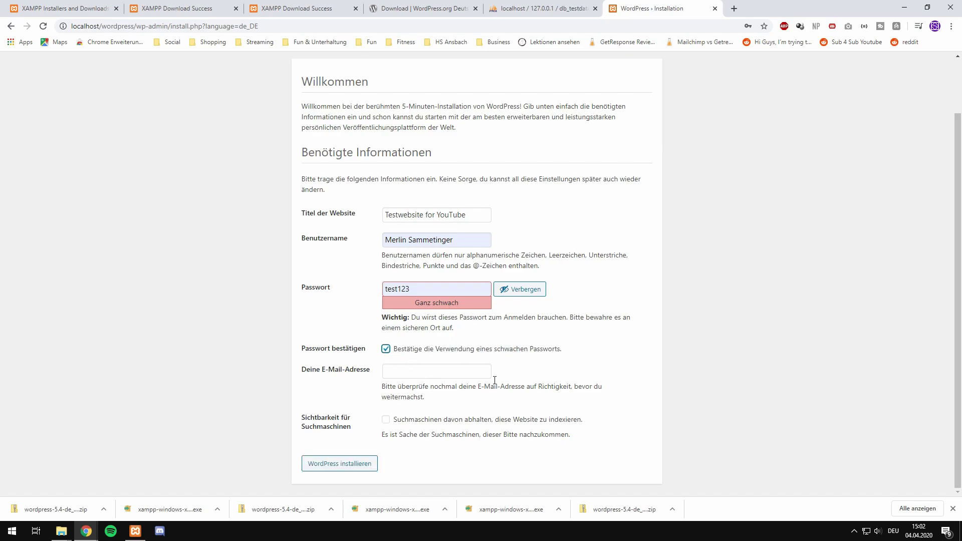
pyautogui.click(388, 371)
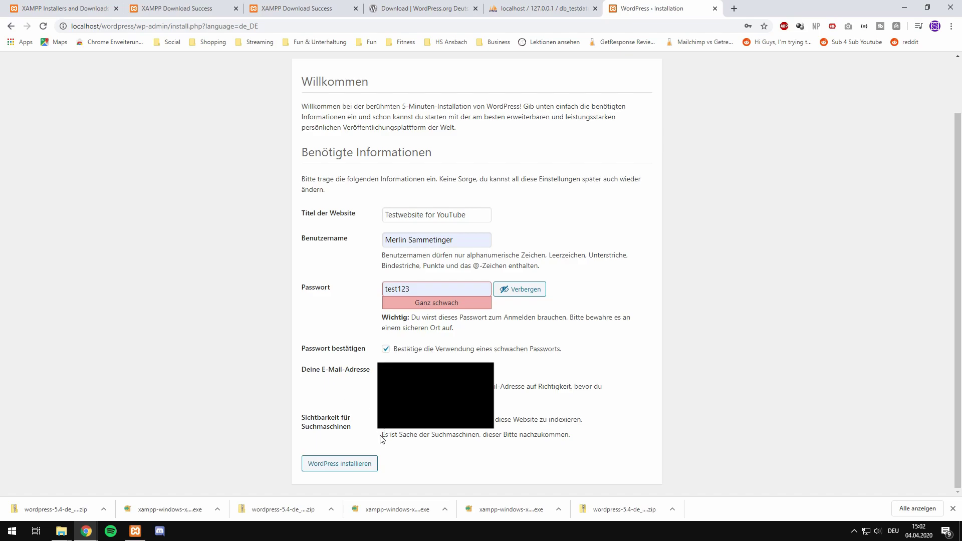
# Step: Run WordPress installieren, then log in to the dashboard with the saved admin credentials
pyautogui.click(325, 473)
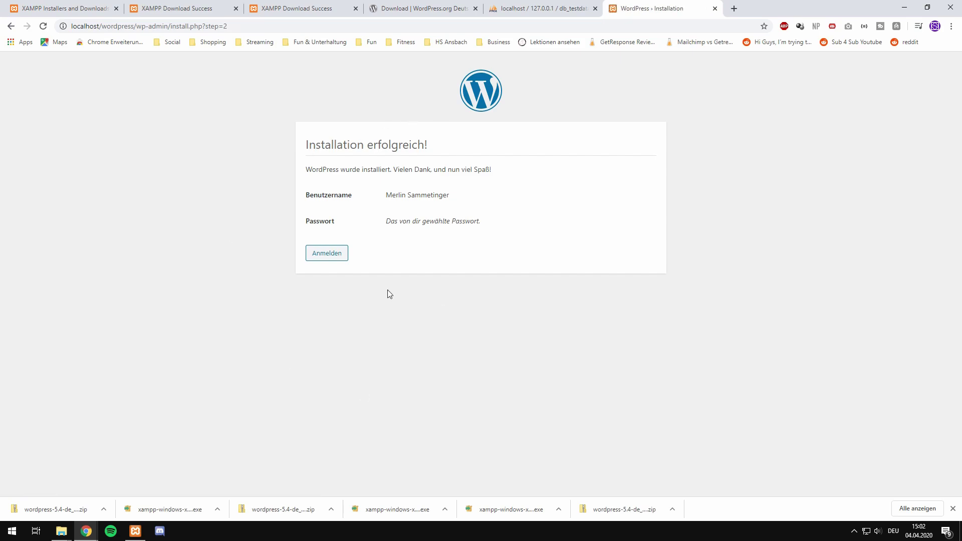
pyautogui.click(330, 261)
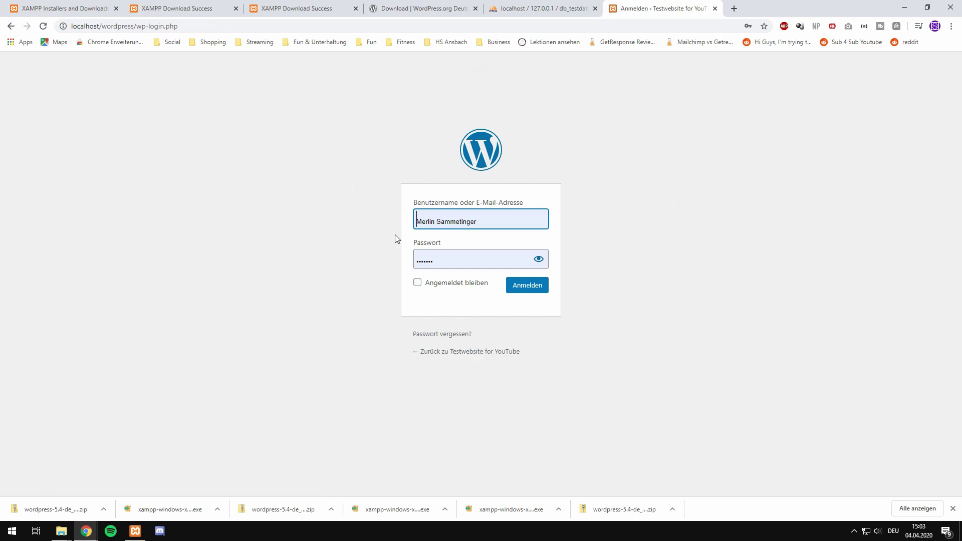
pyautogui.click(490, 258)
pyautogui.click(371, 335)
pyautogui.click(525, 289)
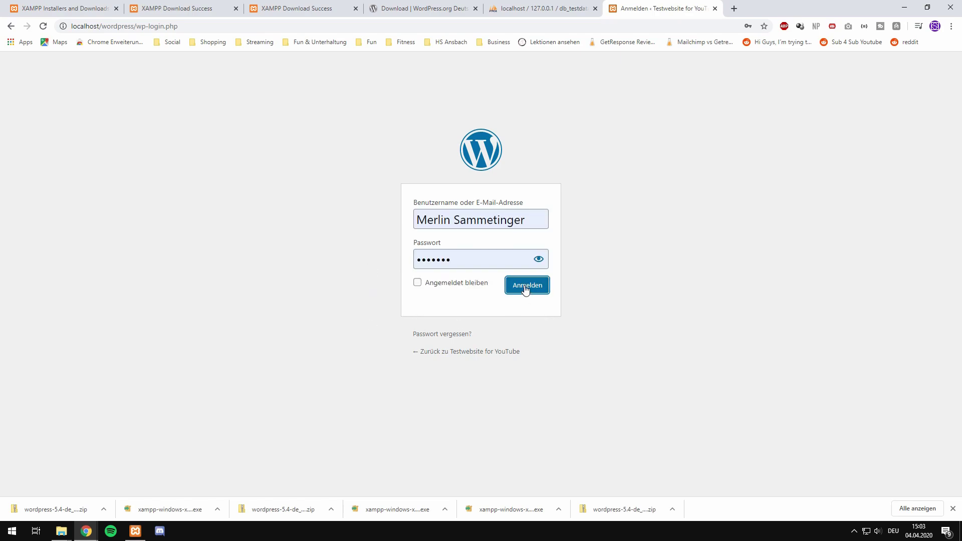